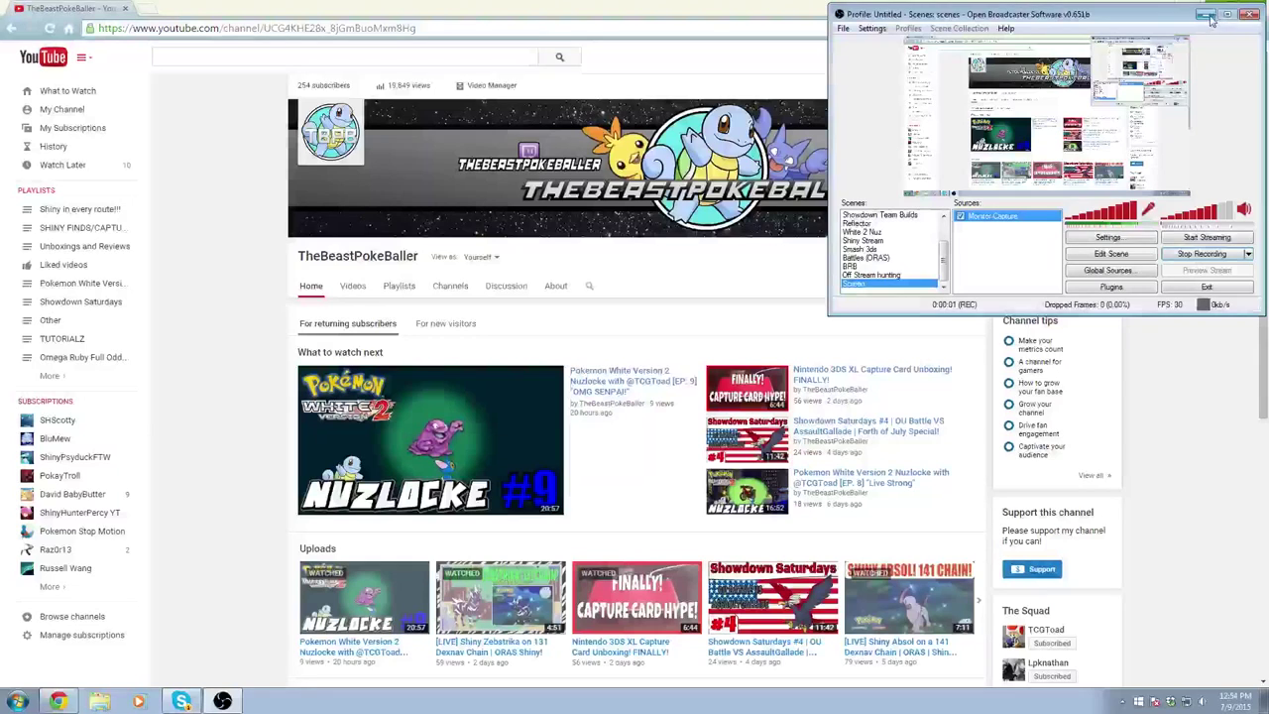
Hide the OBS recording window and minimize Chrome to show the Windows desktop
click(1205, 15)
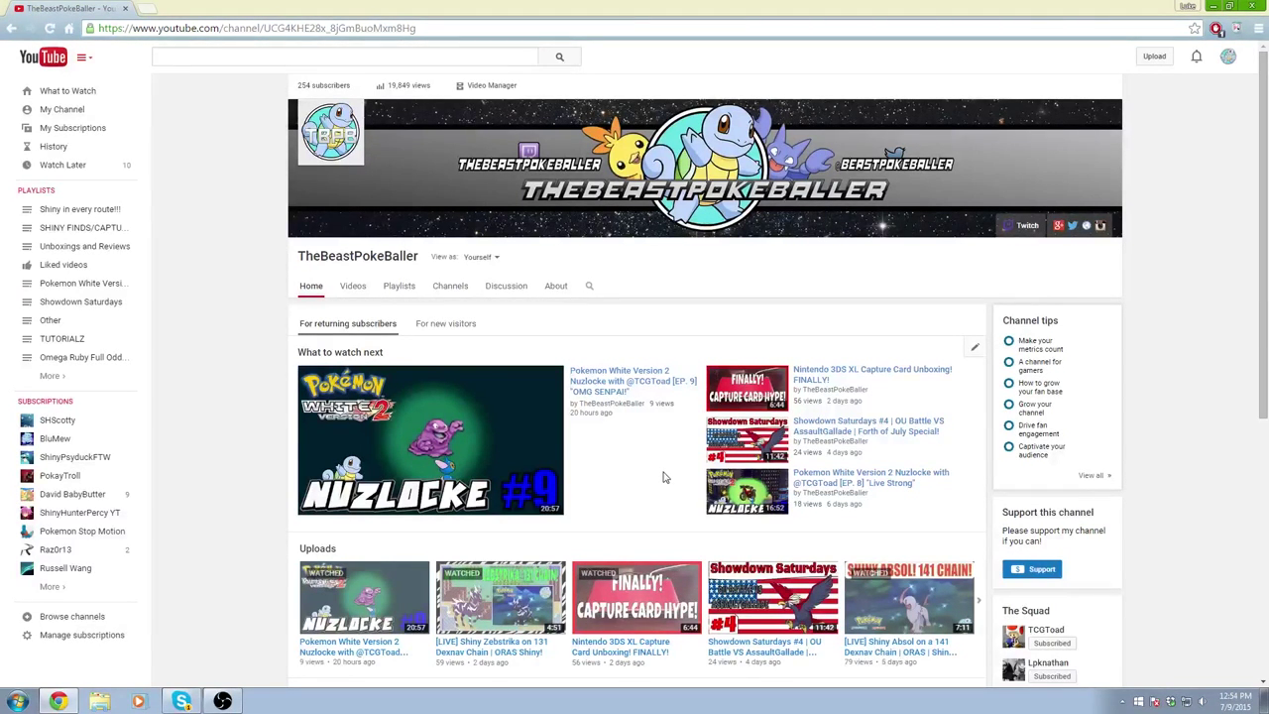
click(1217, 7)
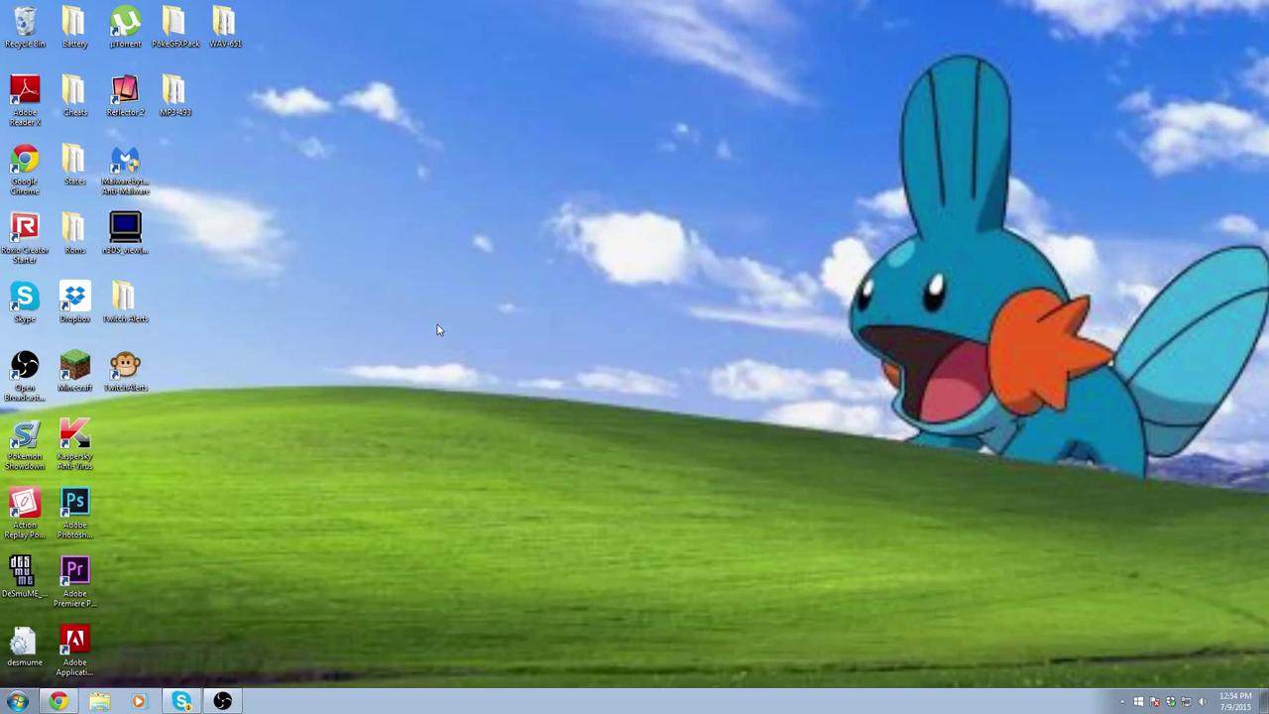
Bring Chrome with the YouTube channel page back up from the taskbar
click(85, 527)
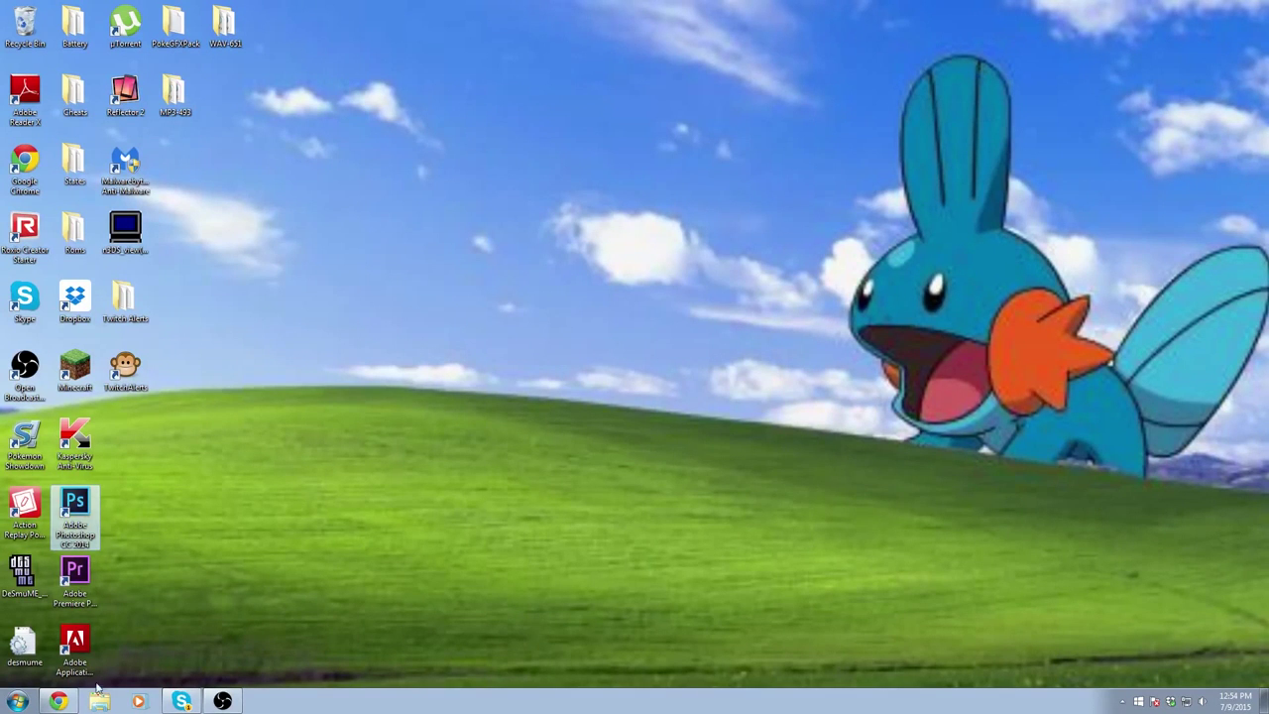
click(58, 701)
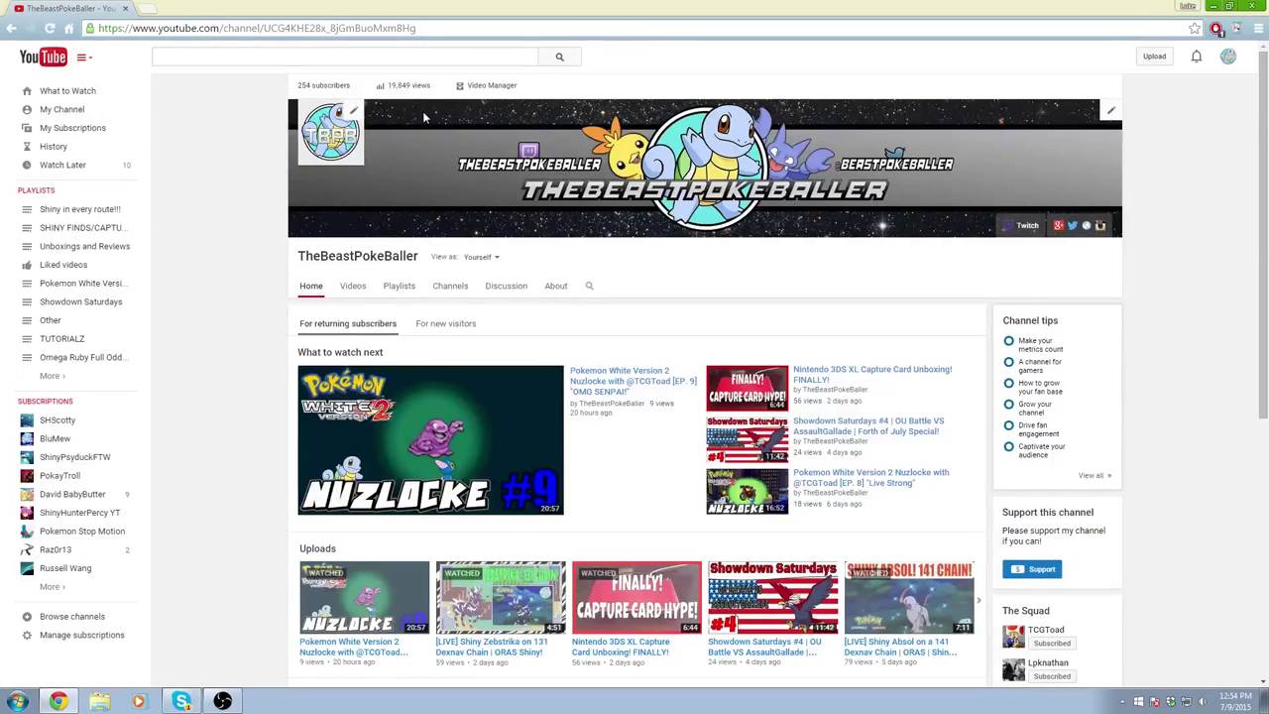
scroll(717, 261, down, 4)
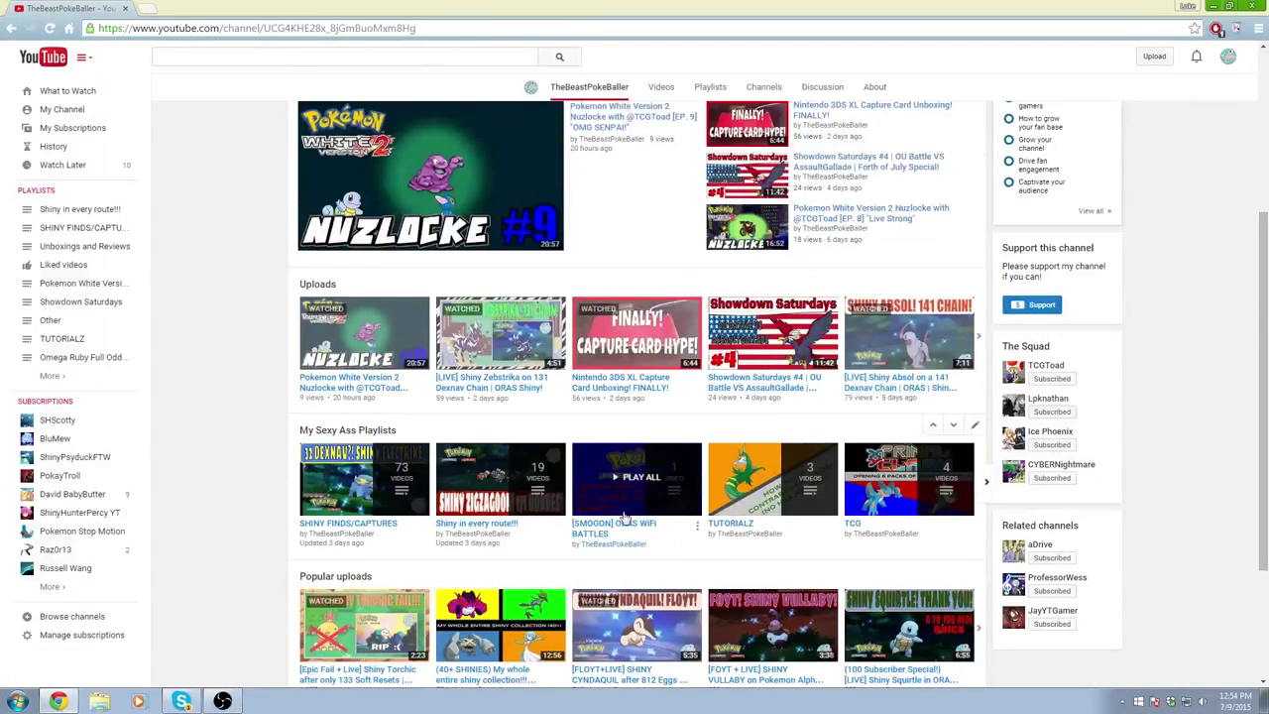
scroll(625, 518, down, 3)
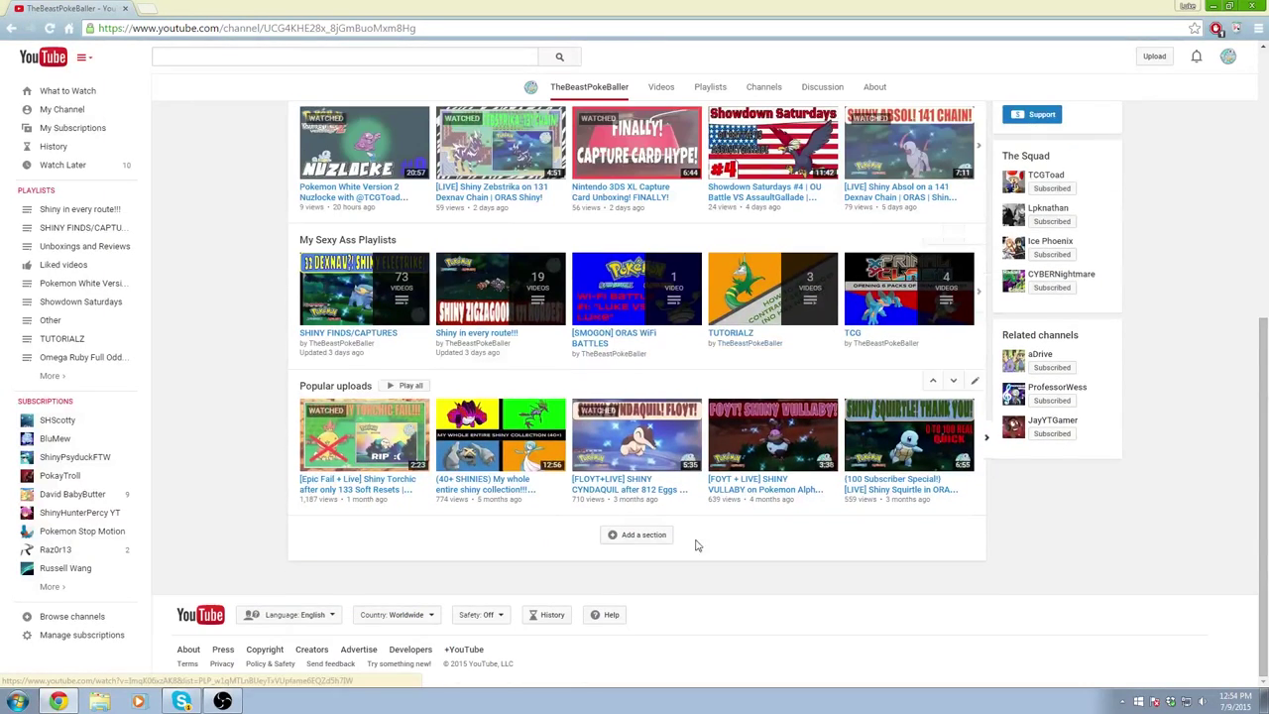
scroll(860, 552, up, 1)
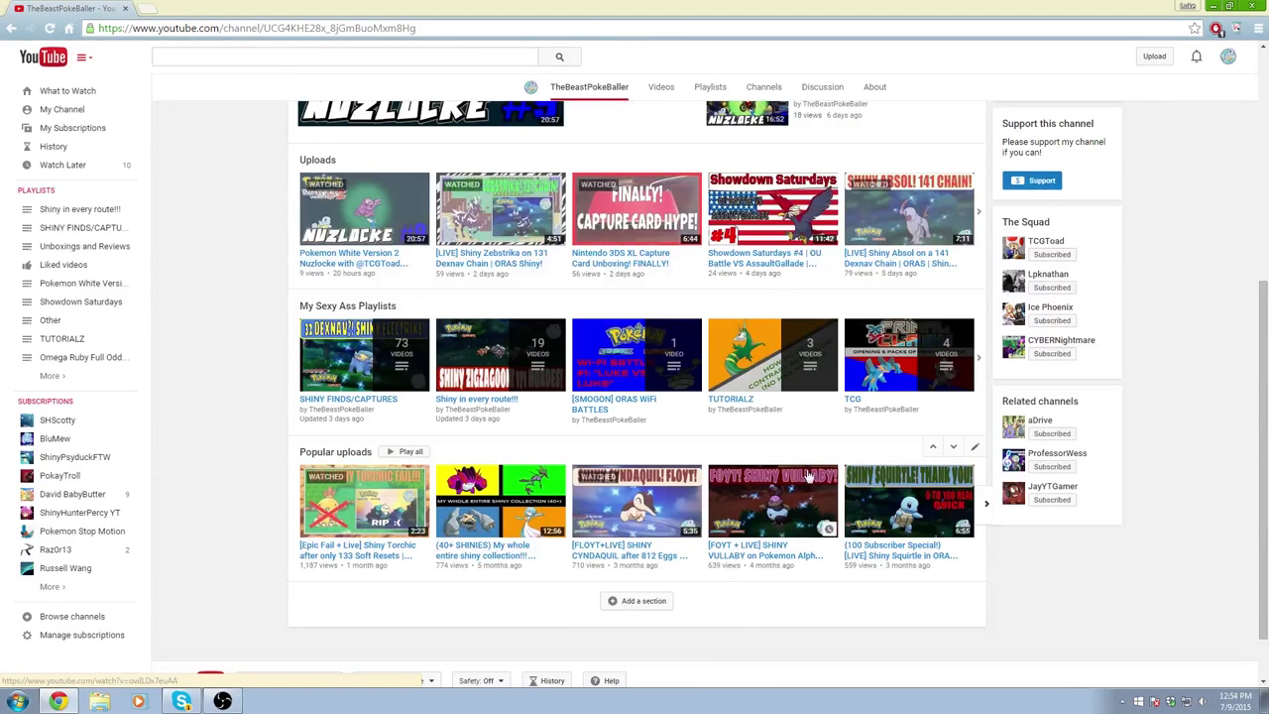
scroll(808, 477, up, 1)
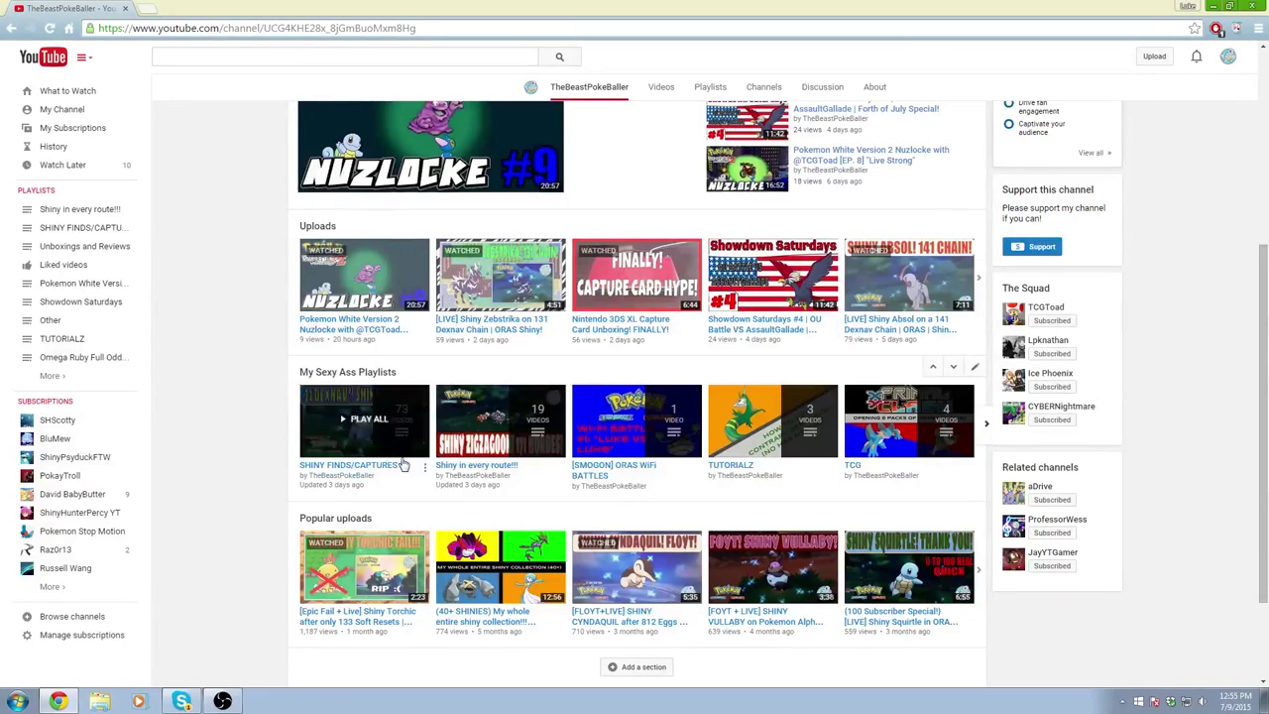
scroll(297, 411, up, 3)
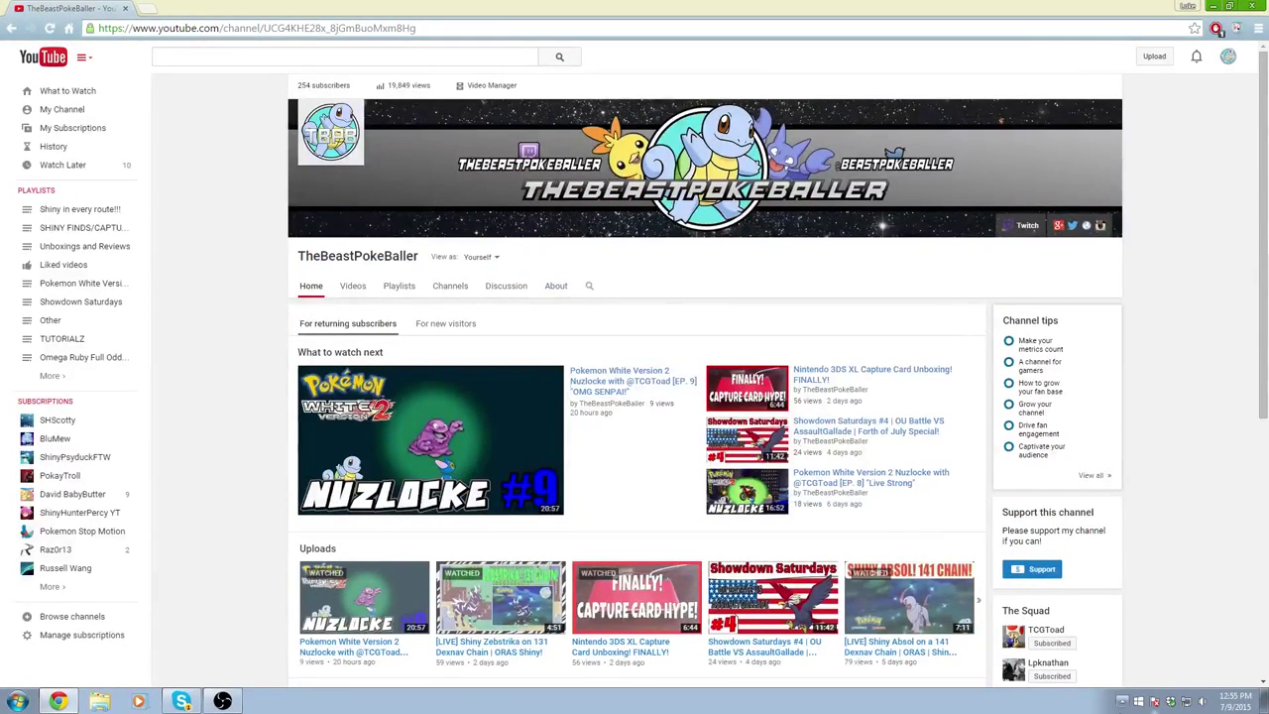
Check Dropbox's recently changed screenshots, then get a fresh blank Chrome tab after closing Apps
click(1169, 703)
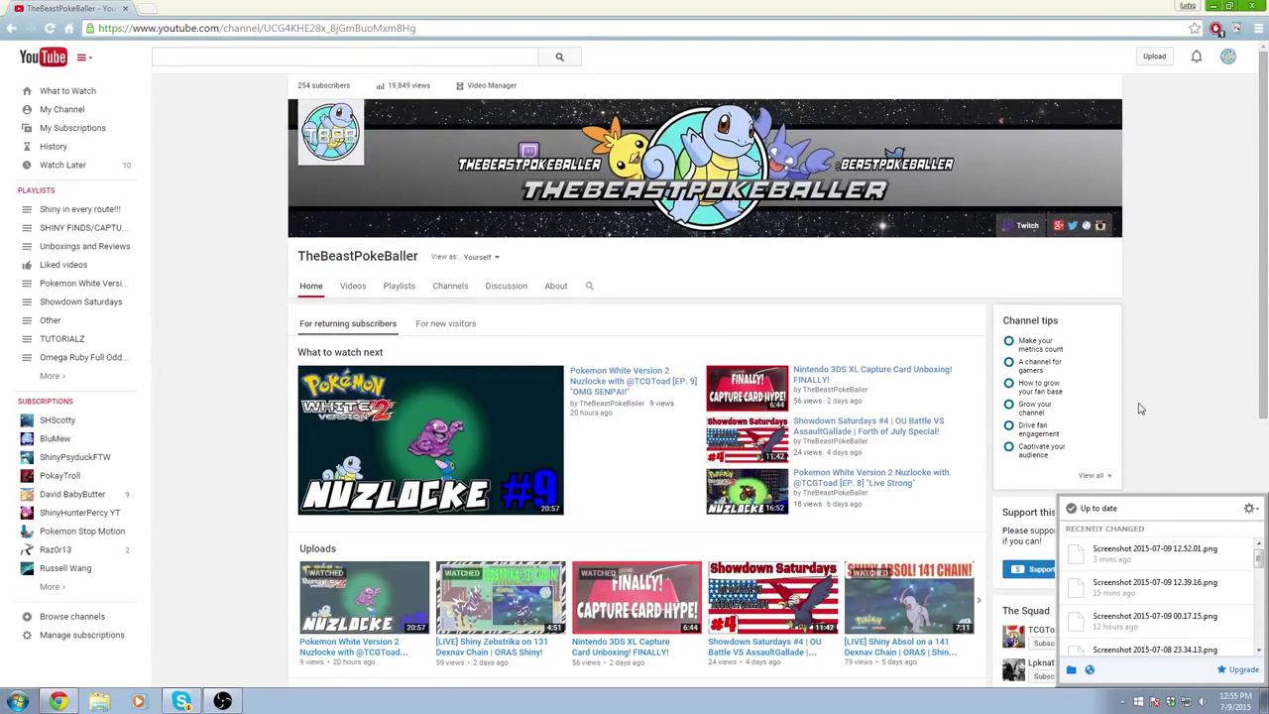
click(1163, 438)
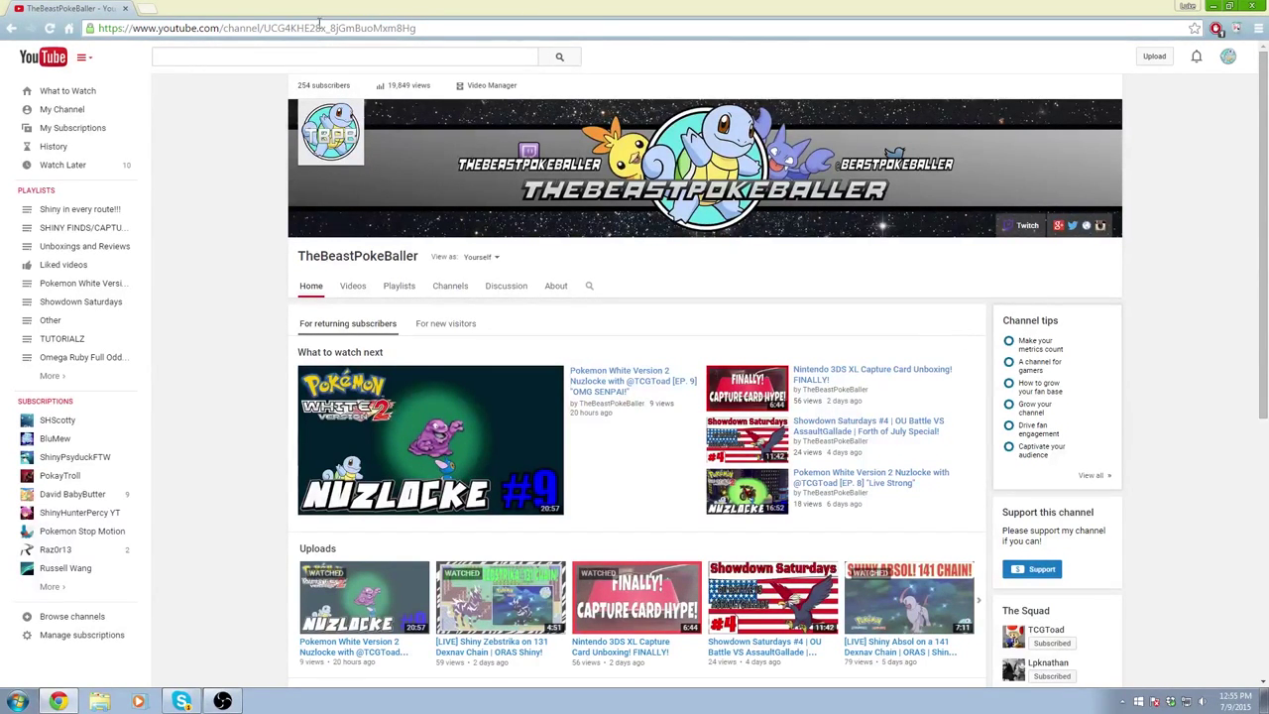
click(146, 12)
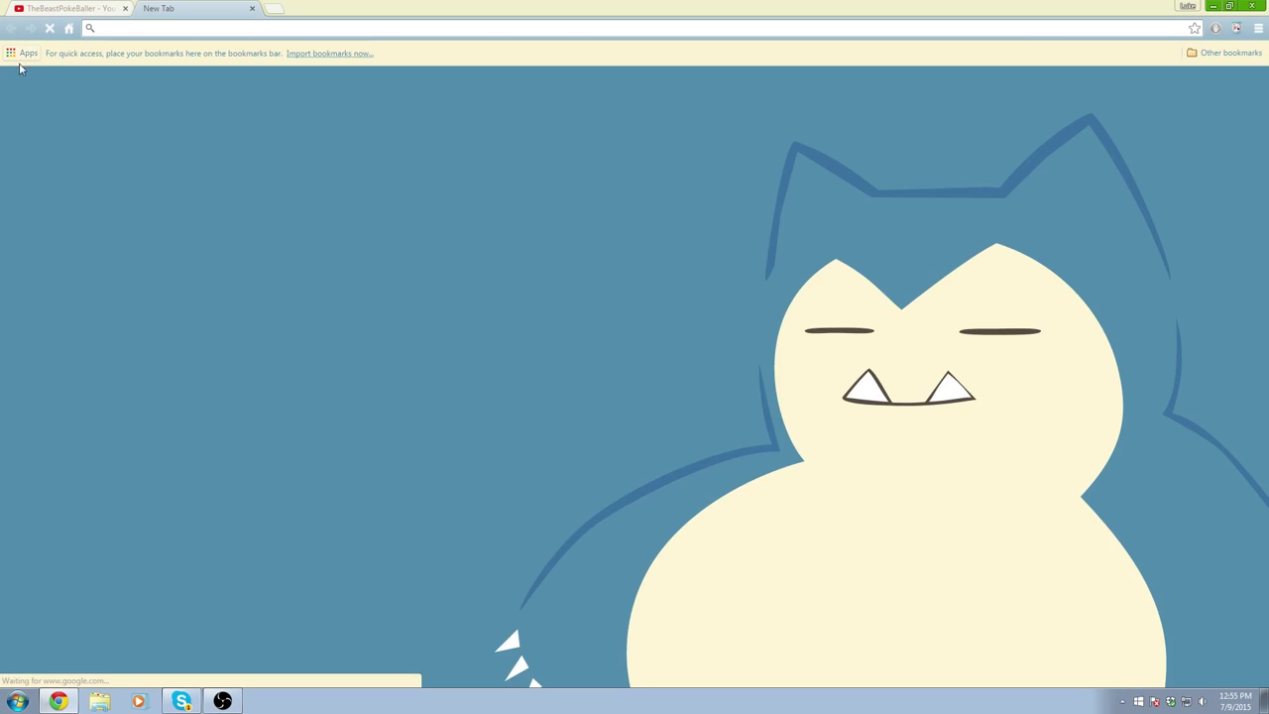
click(26, 54)
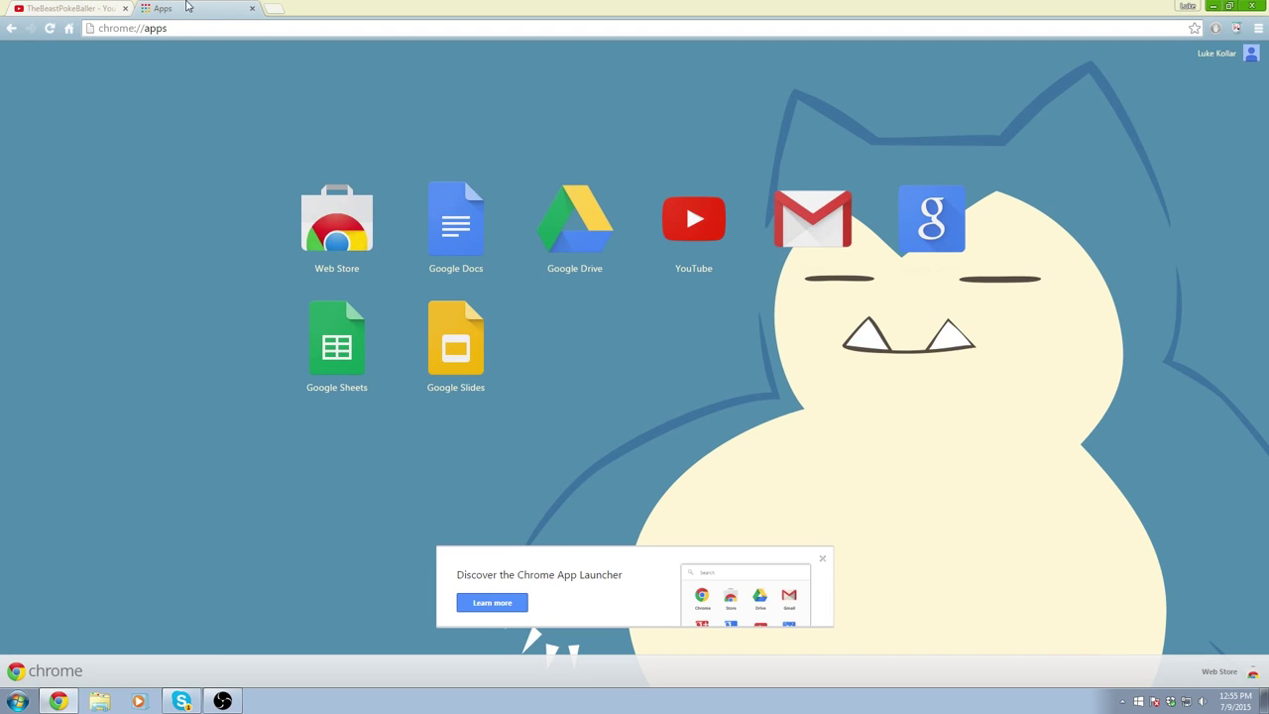
click(252, 9)
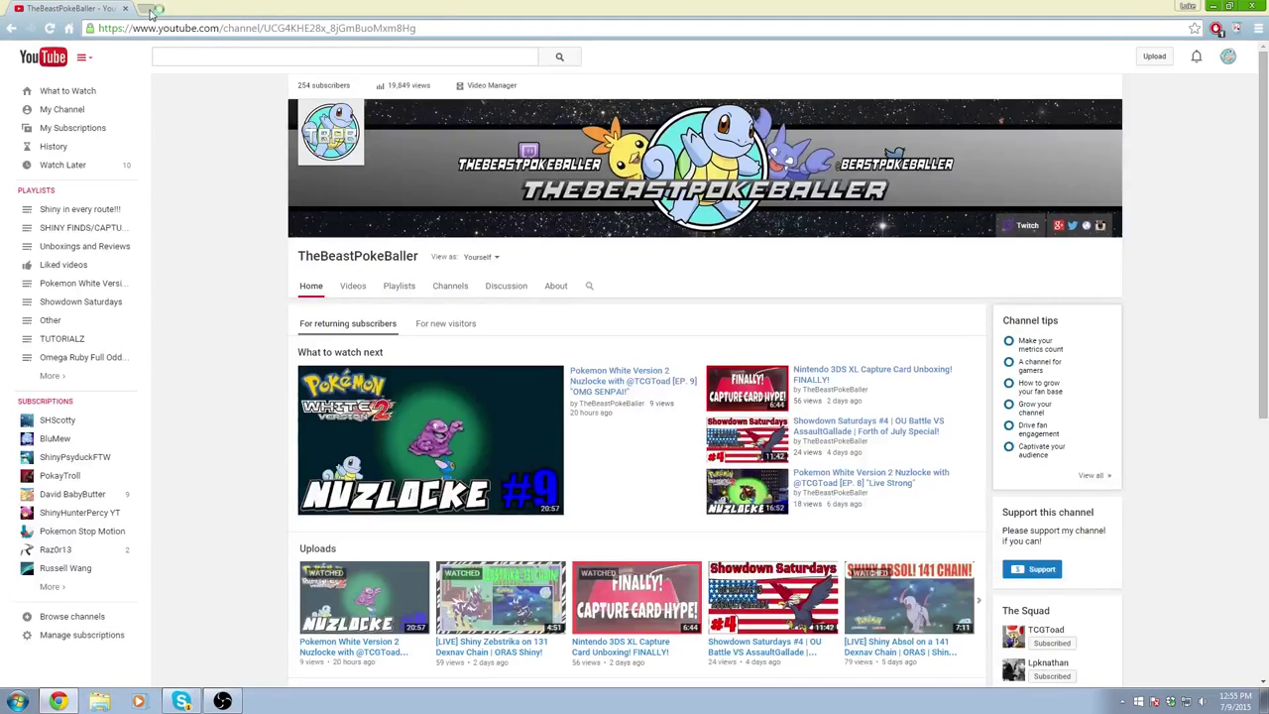
click(151, 10)
Search 'google slides' and enter the Slides app through its product page
text(google )
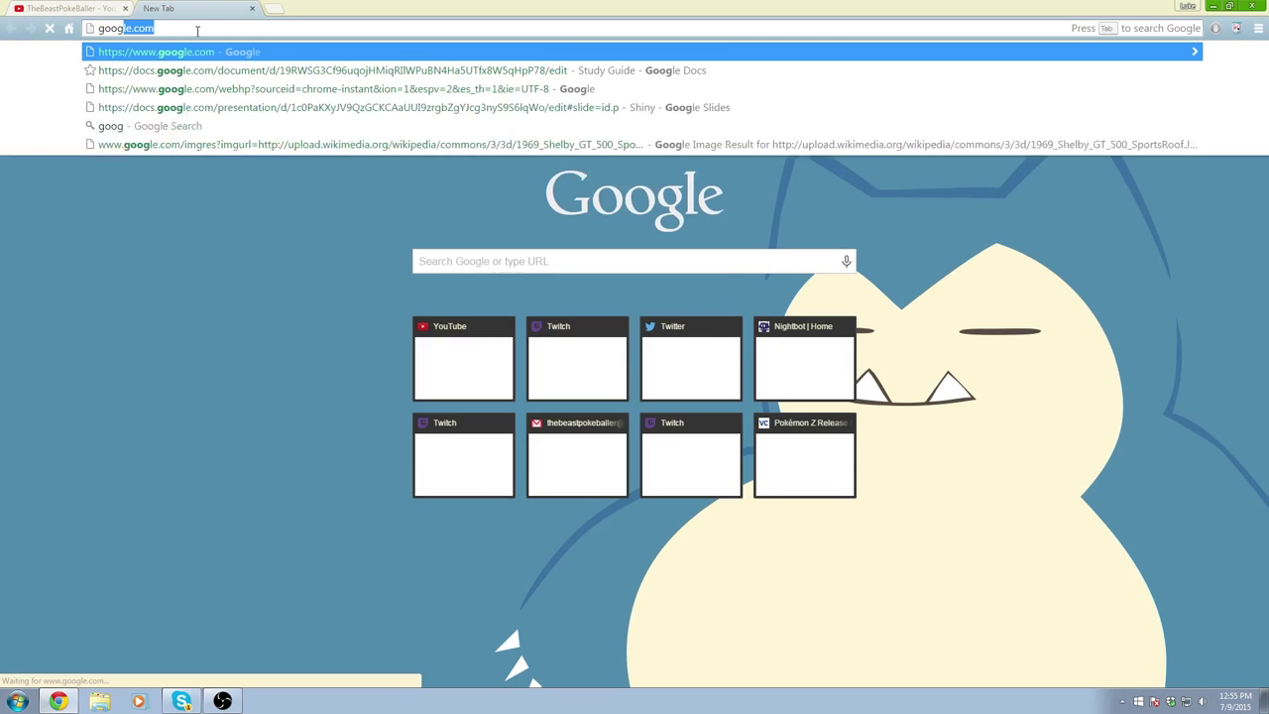
text(slides)
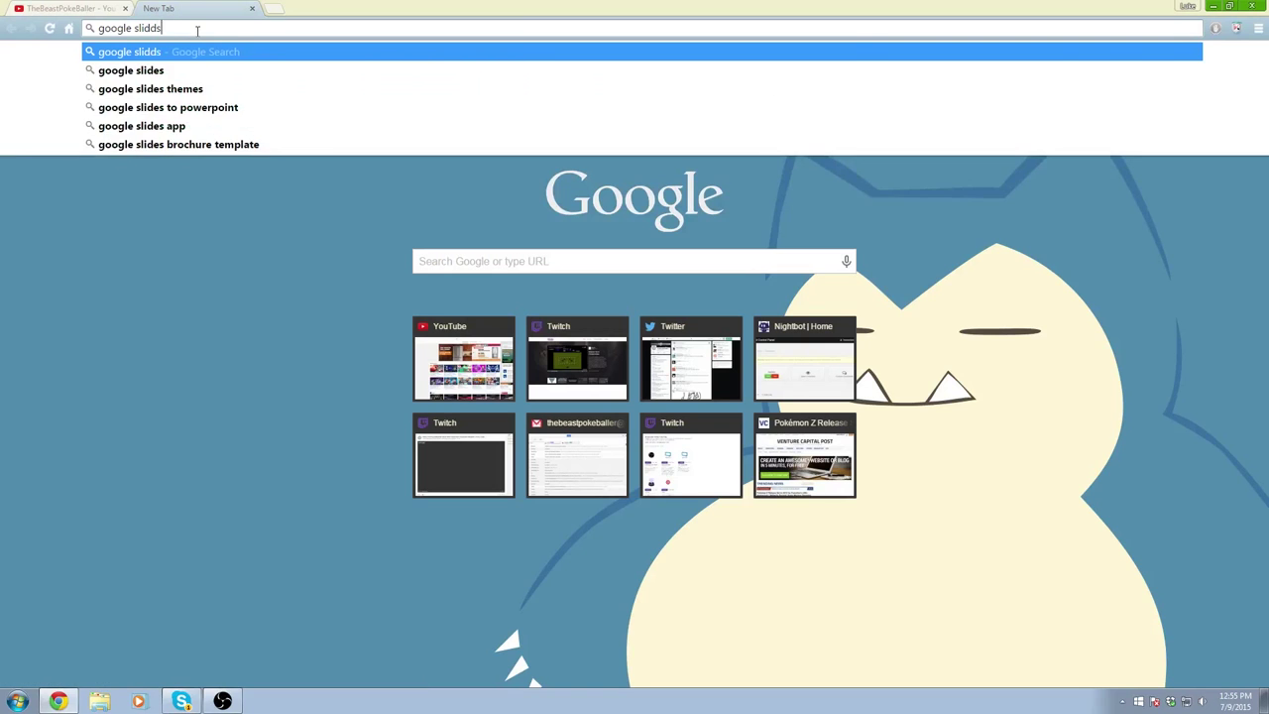
key(Return)
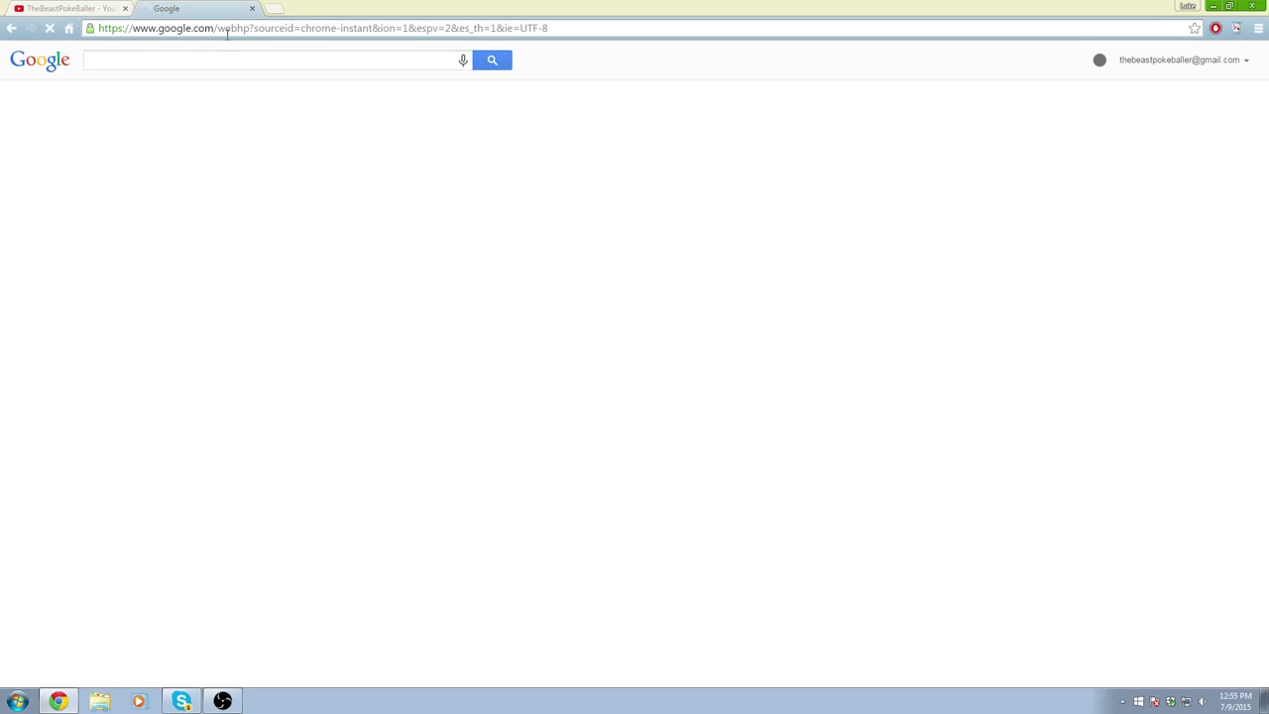
click(188, 164)
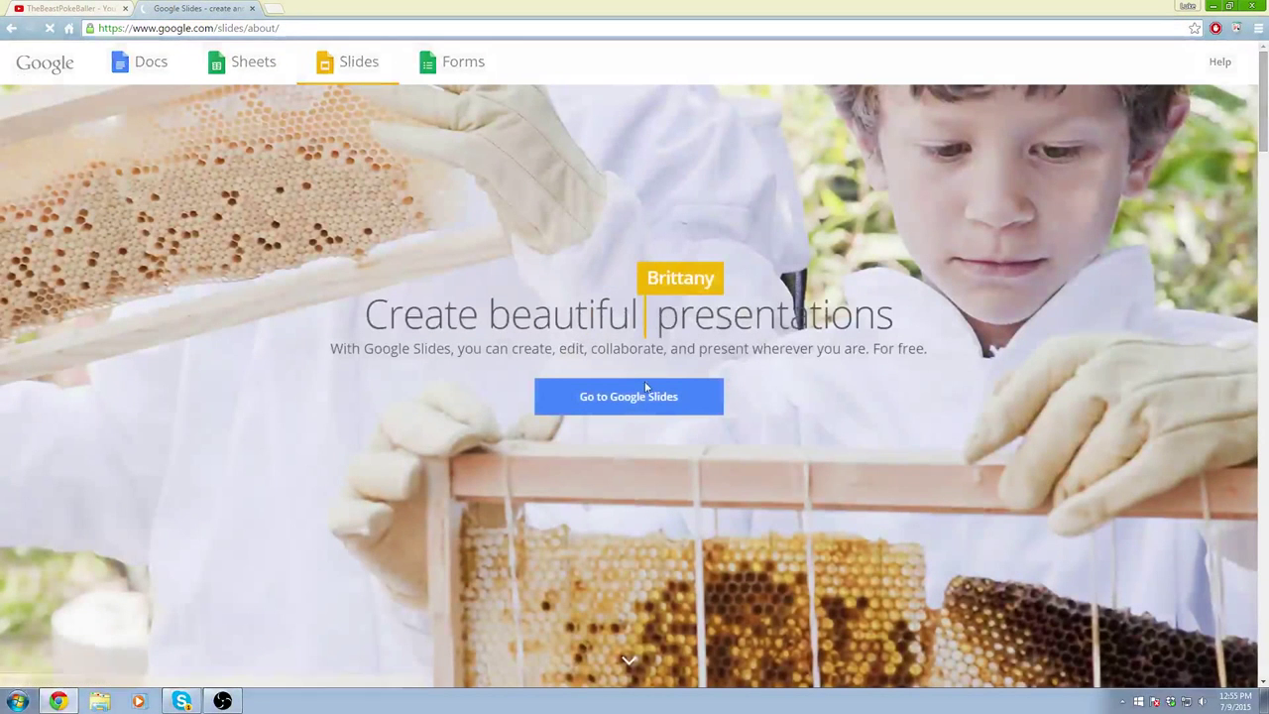
click(646, 403)
Close the product-page tab, view slide 2 of Wi Fi Battles, then return to Slides home
click(252, 9)
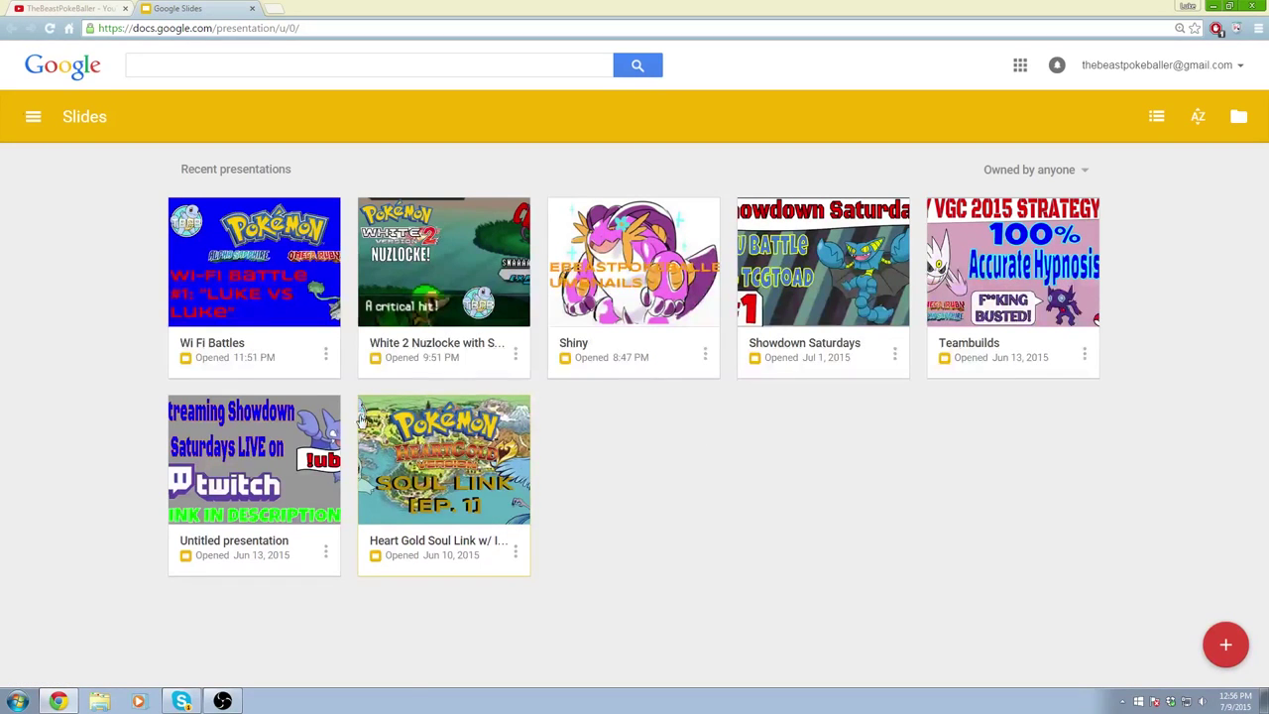
click(301, 298)
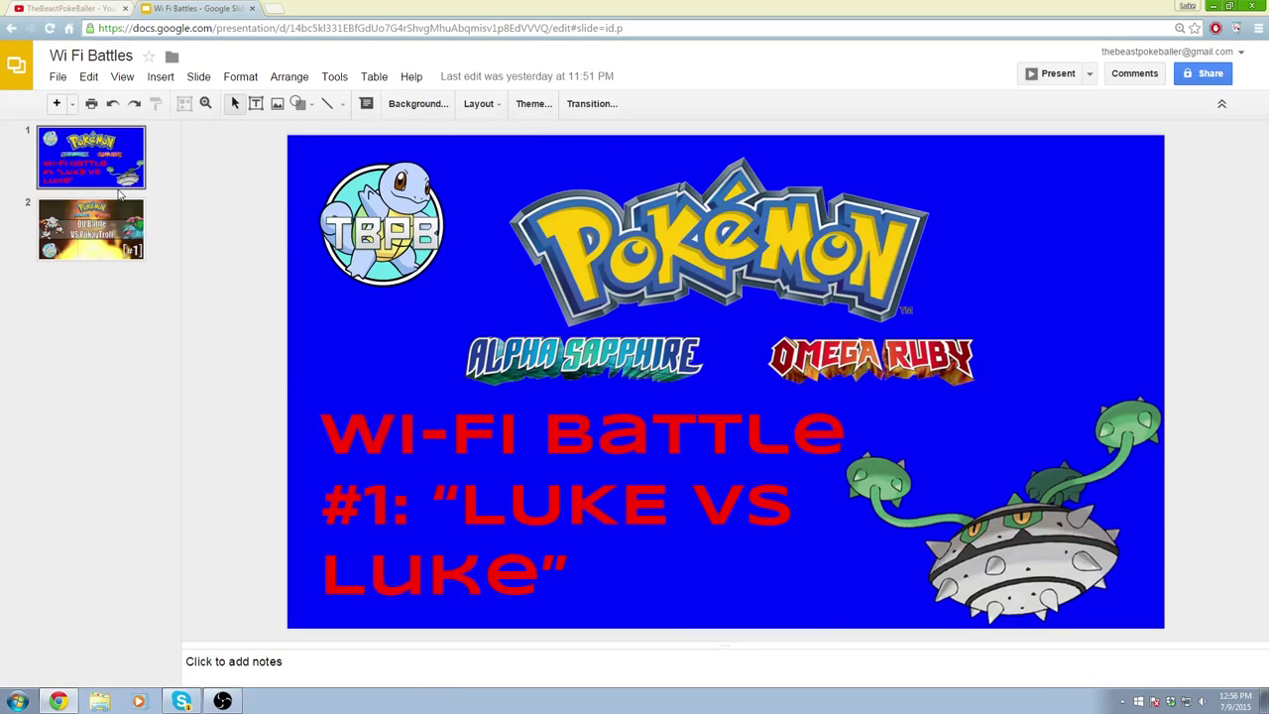
click(99, 221)
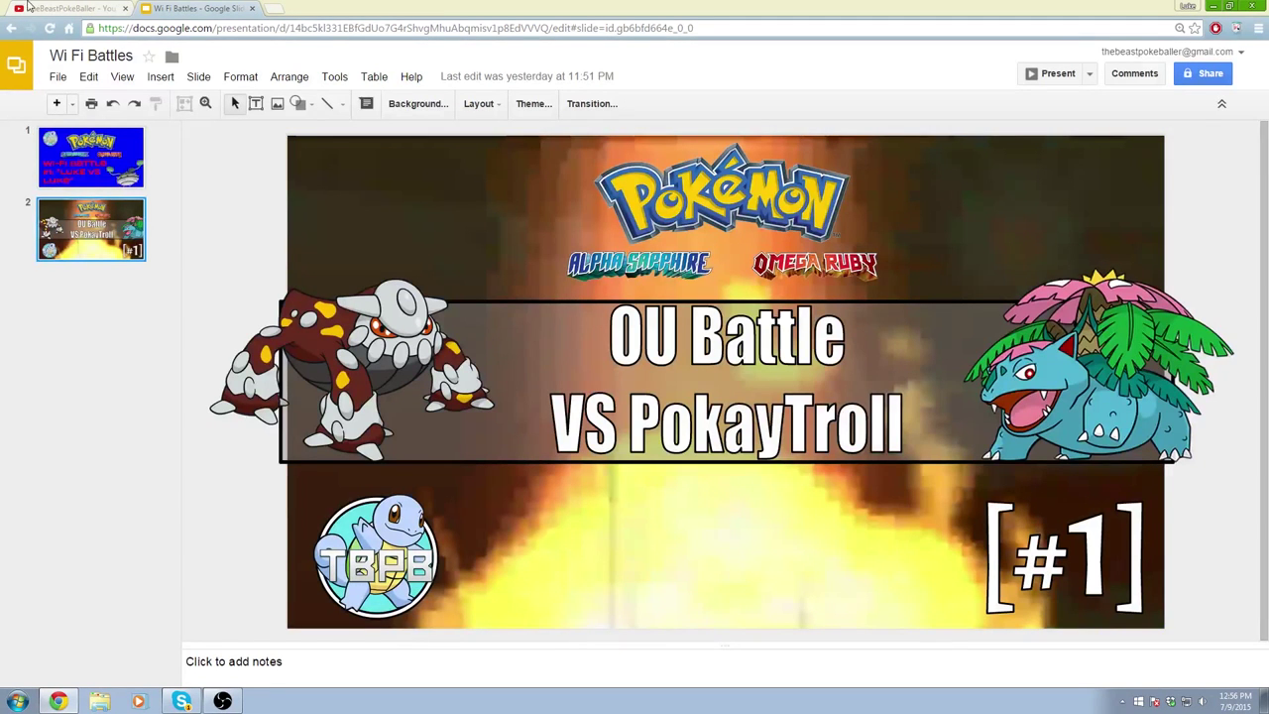
click(11, 27)
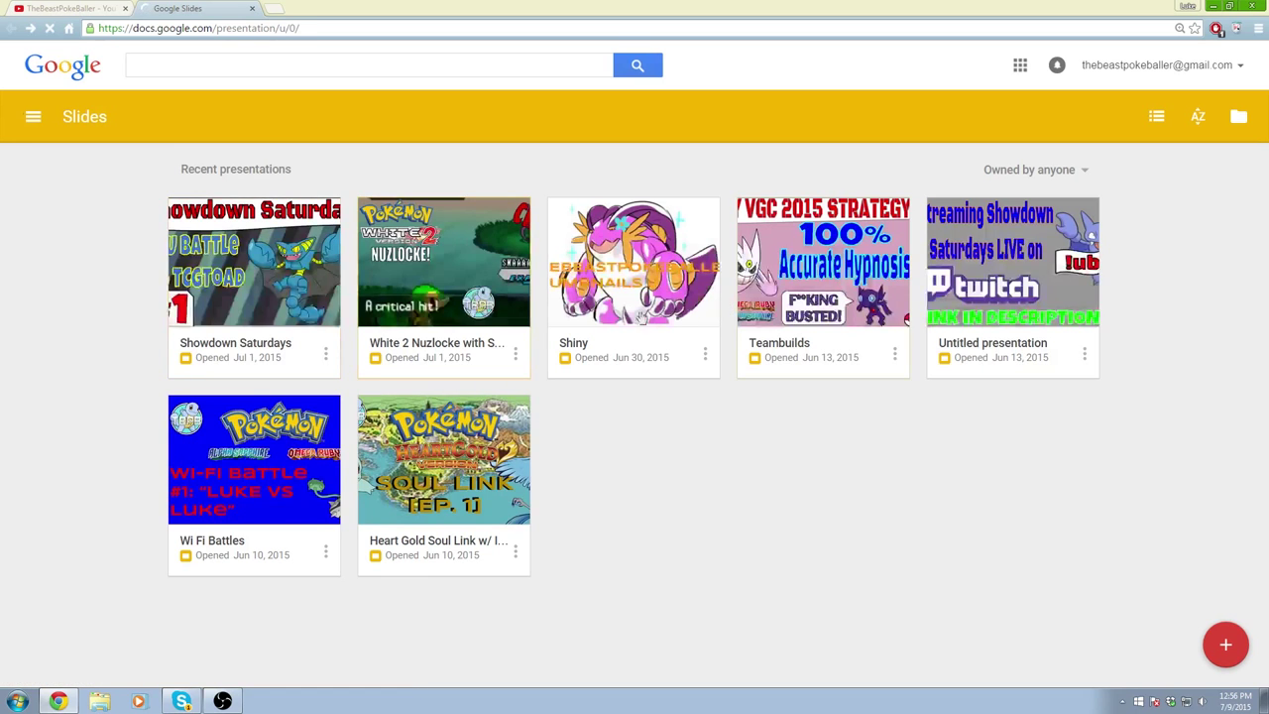
Open White 2 Nuzlocke with Shane and browse slides 4–7, ending on slide 5 (Rock N' Roll)
click(467, 270)
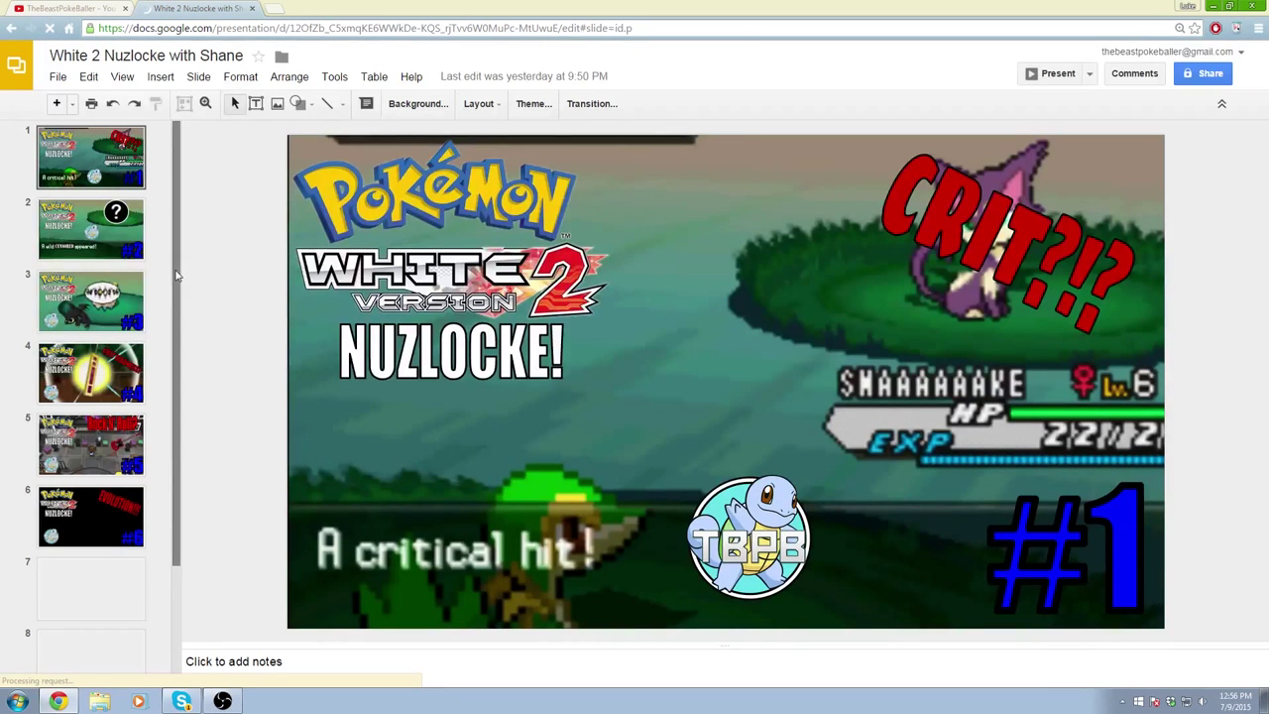
click(97, 394)
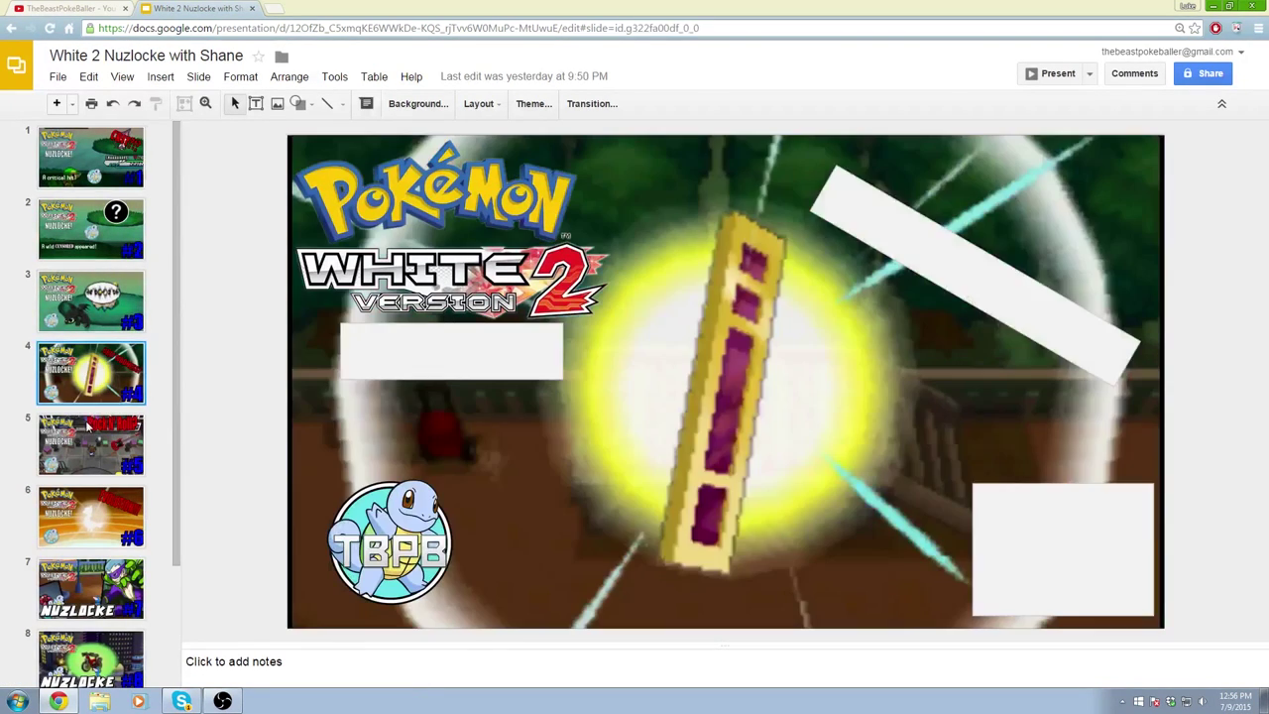
click(88, 461)
click(96, 526)
click(99, 582)
click(92, 513)
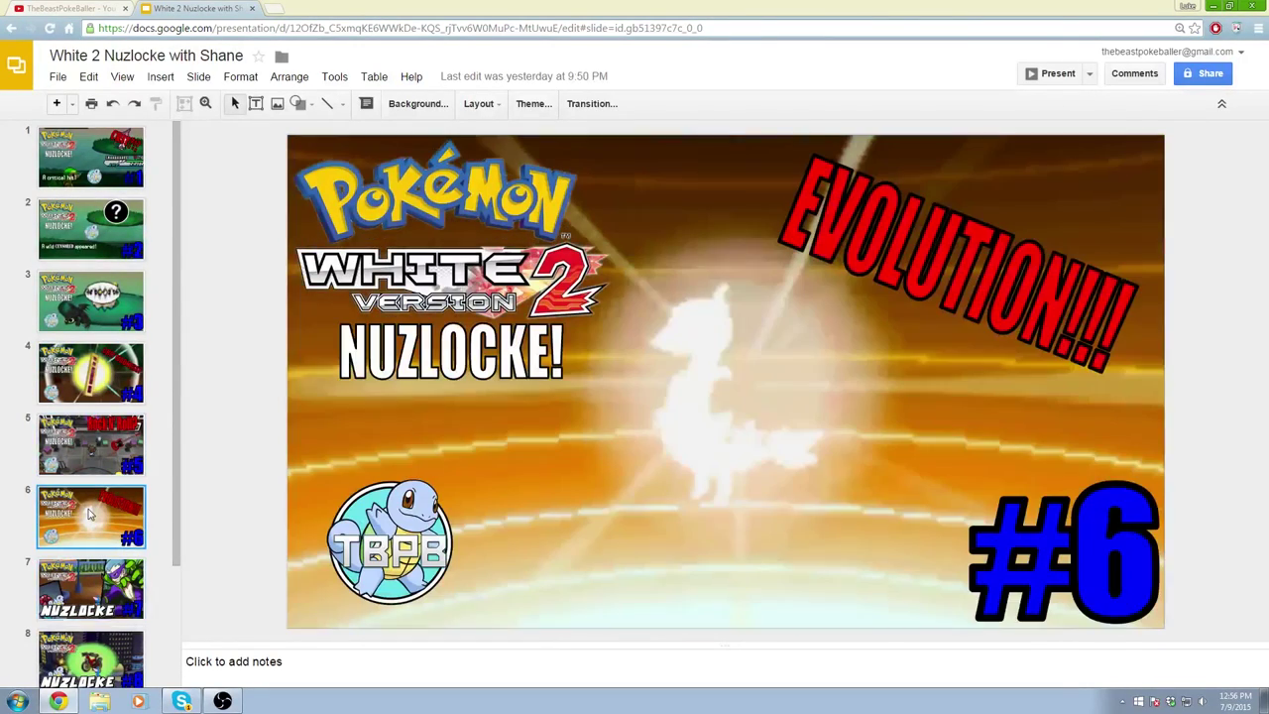
click(96, 449)
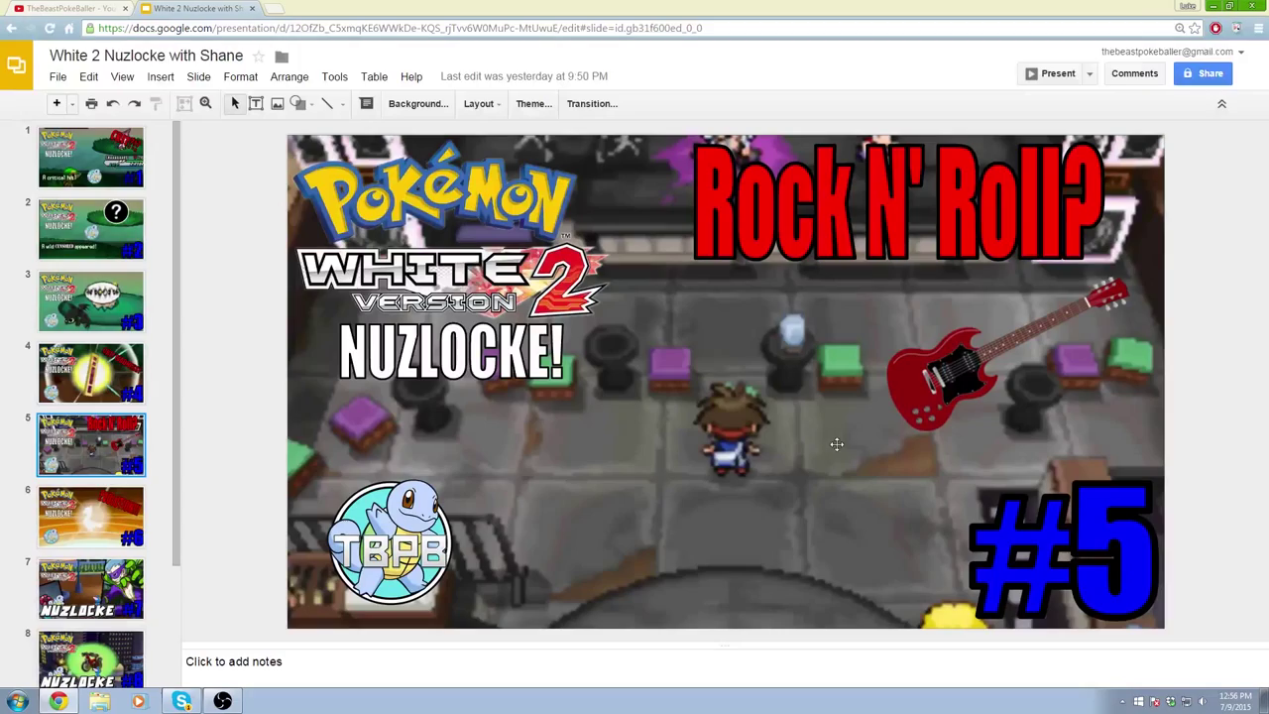
click(104, 6)
Show the channel's Videos tab and load more uploads at the bottom of the grid
scroll(598, 459, down, 3)
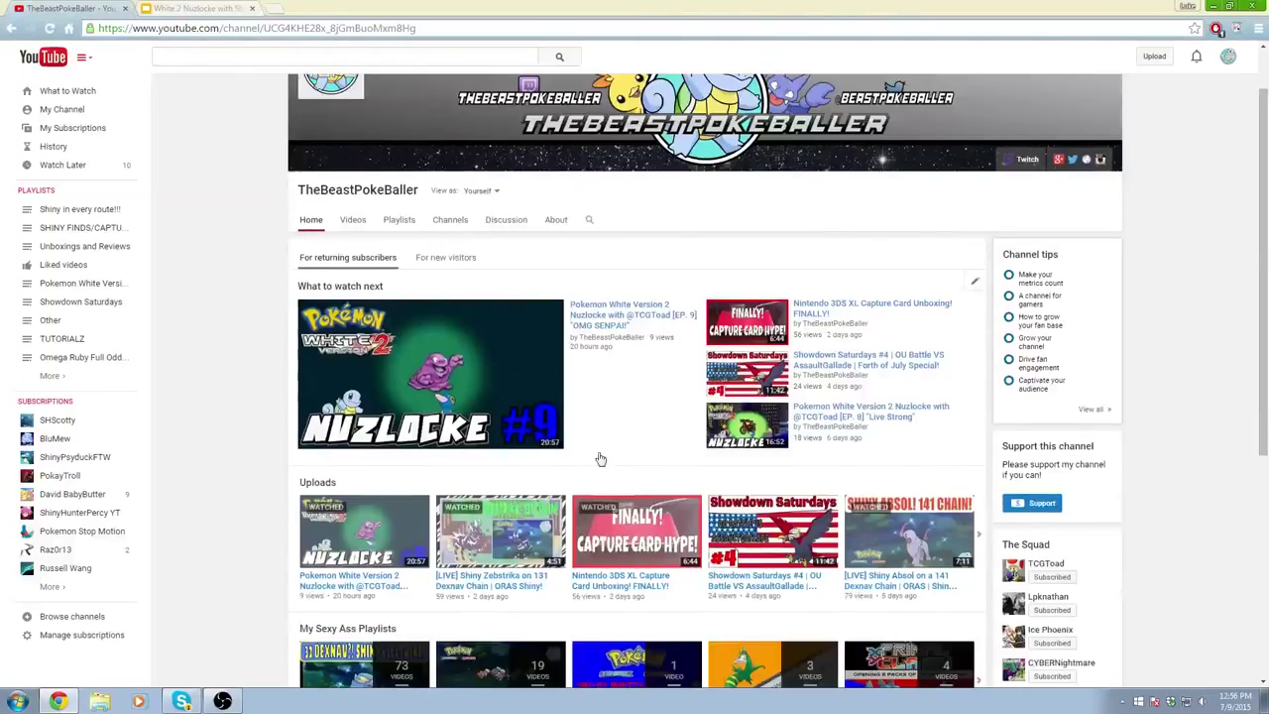
scroll(586, 347, down, 2)
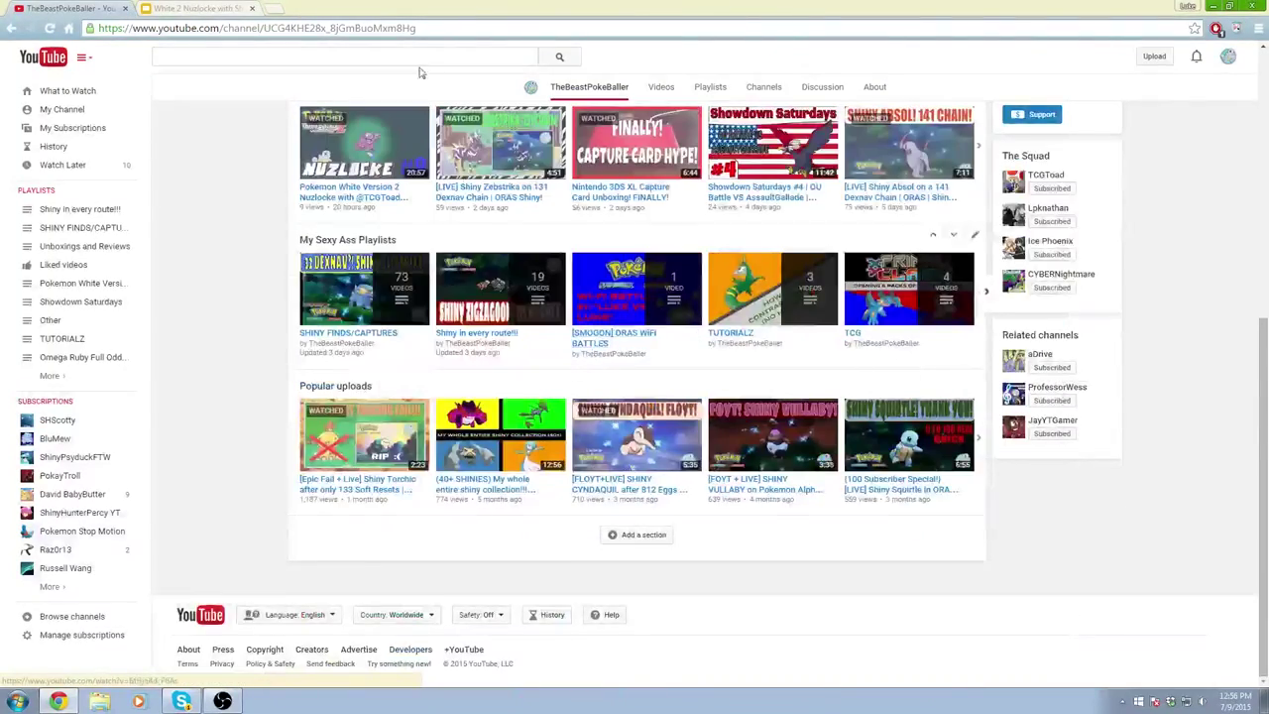
scroll(416, 278, up, 2)
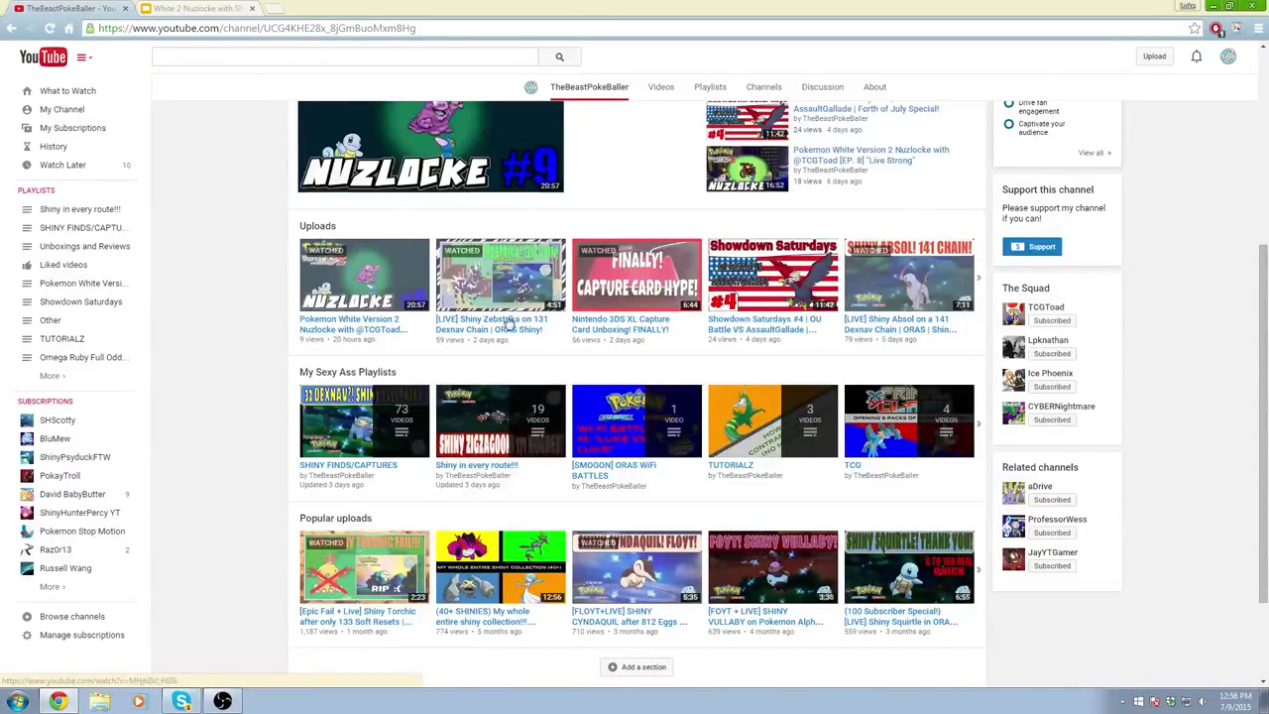
scroll(504, 321, up, 3)
click(353, 228)
scroll(694, 357, down, 6)
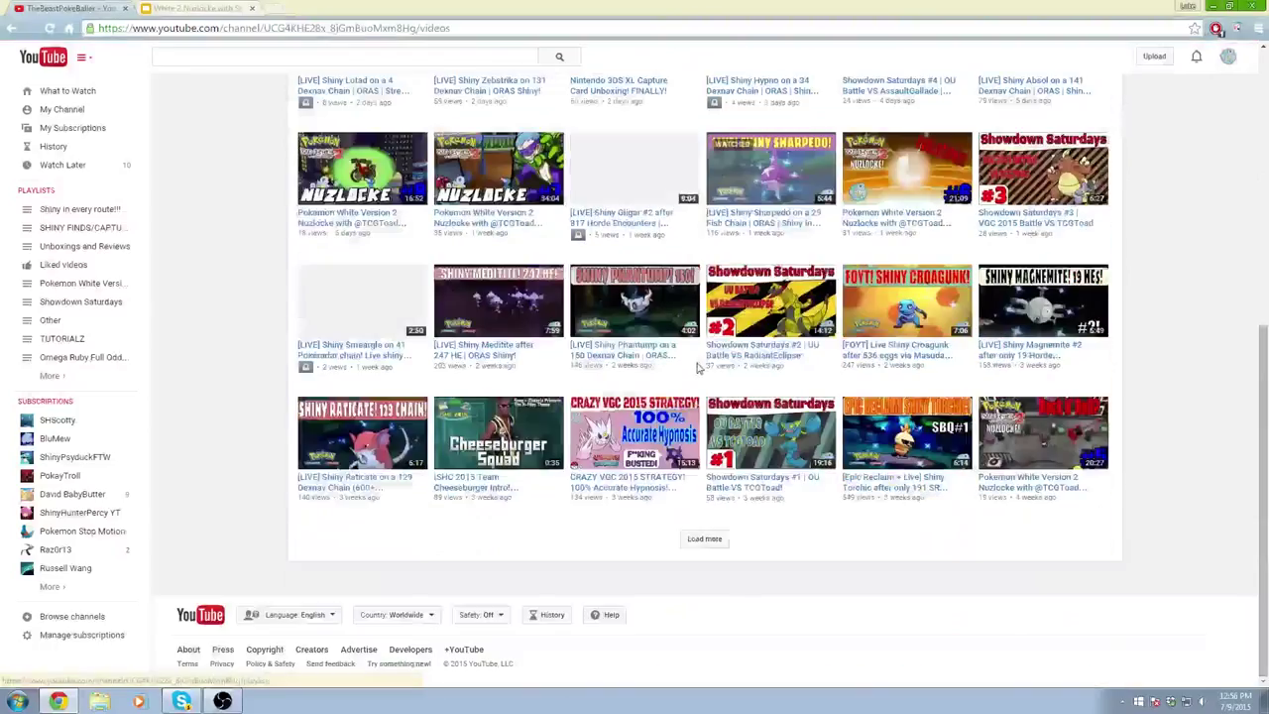
scroll(695, 520, up, 2)
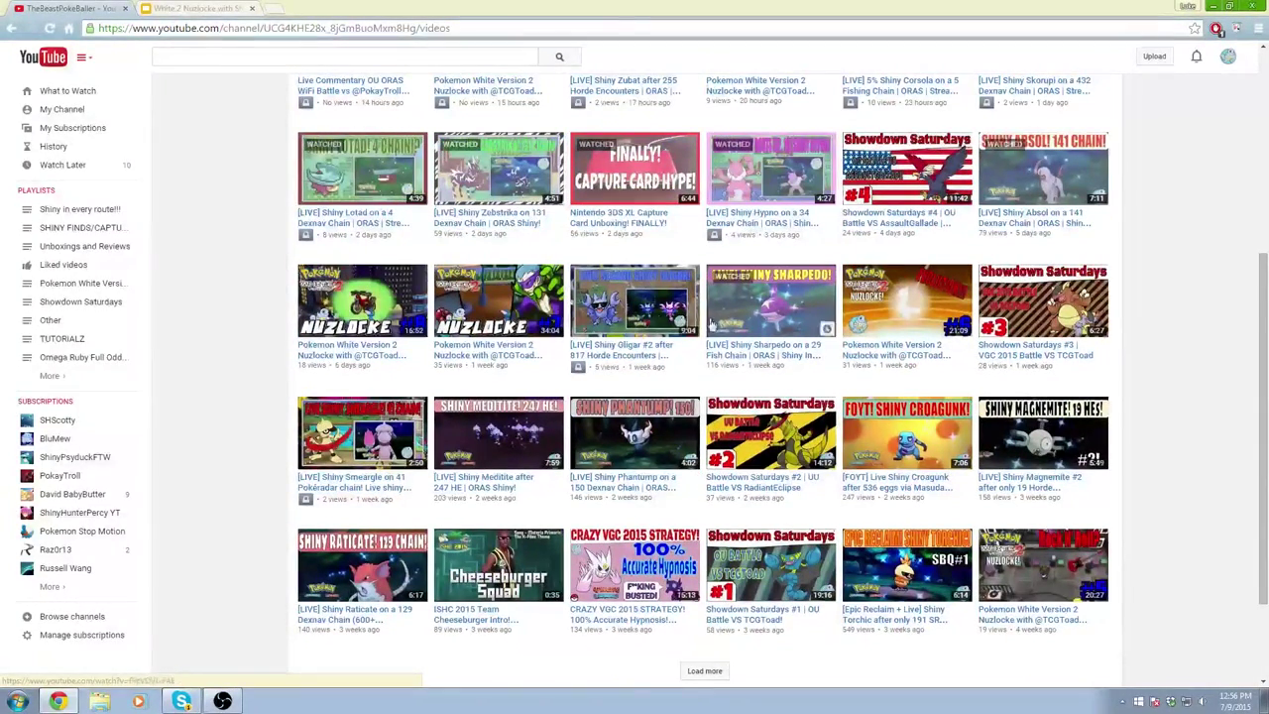
scroll(634, 444, down, 1)
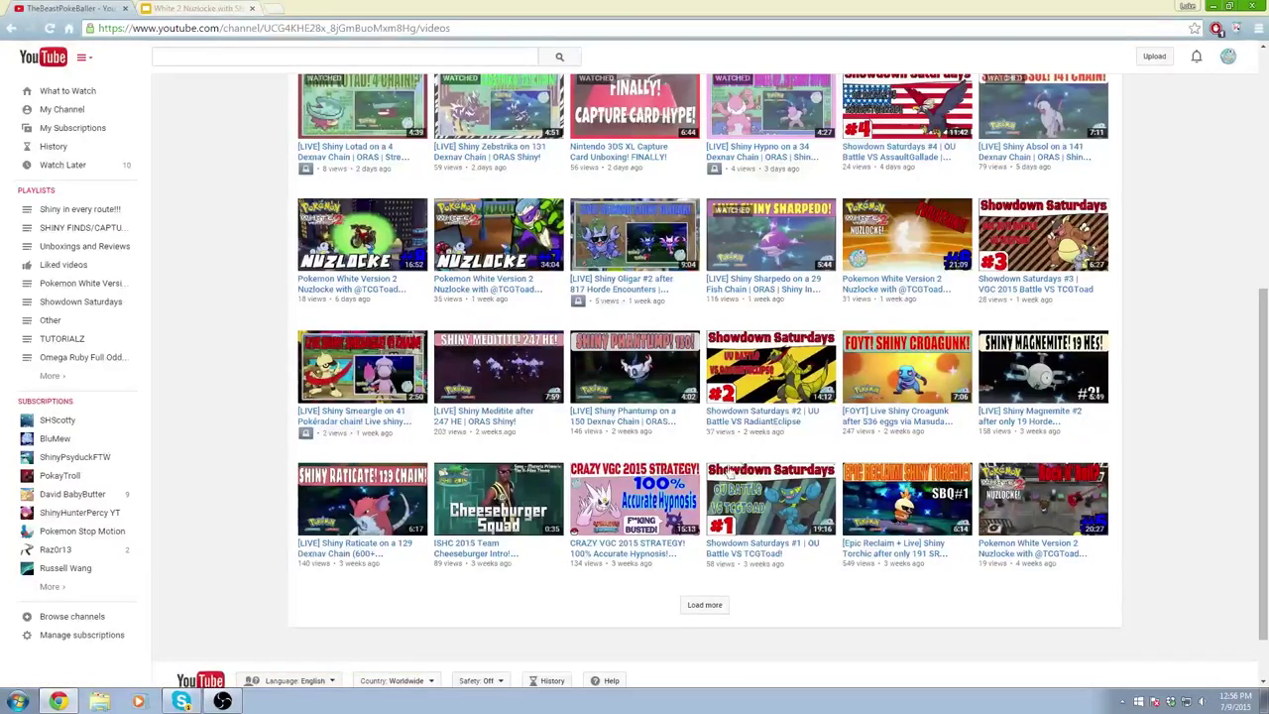
click(713, 605)
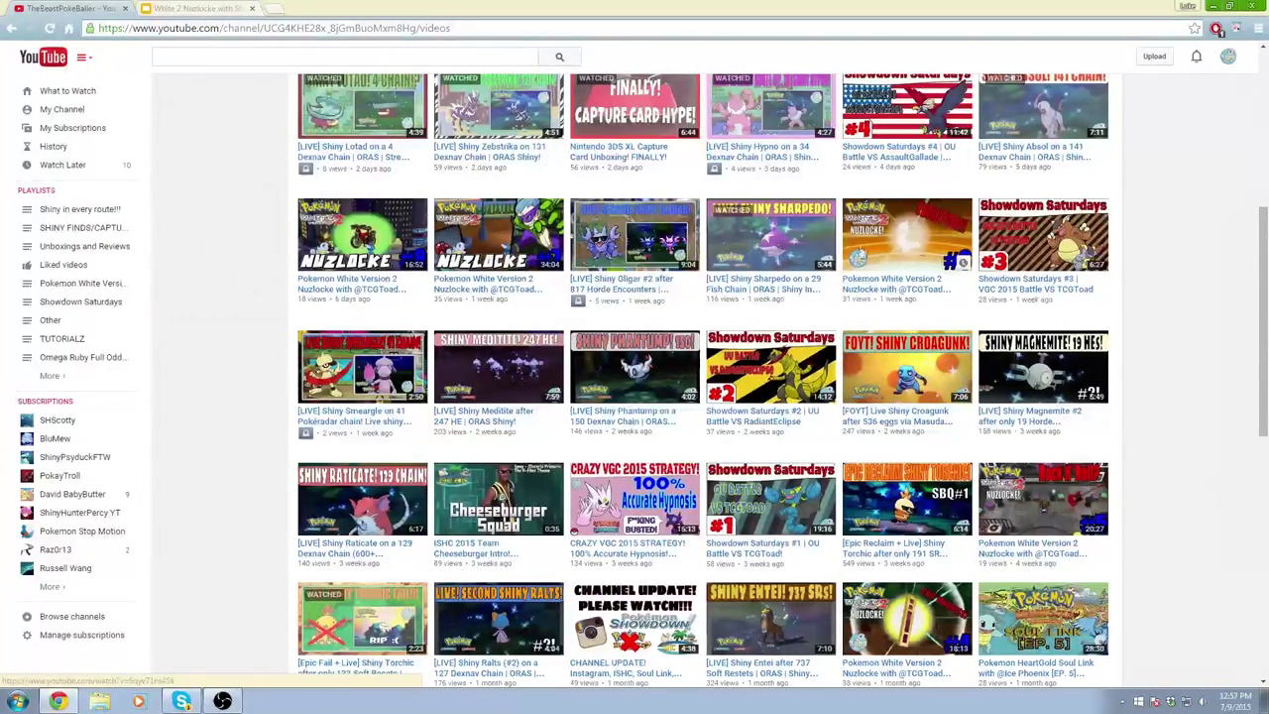
Revisit slide 6 of White 2 Nuzlocke, then go back to the recent presentations list
key(ctrl+Tab)
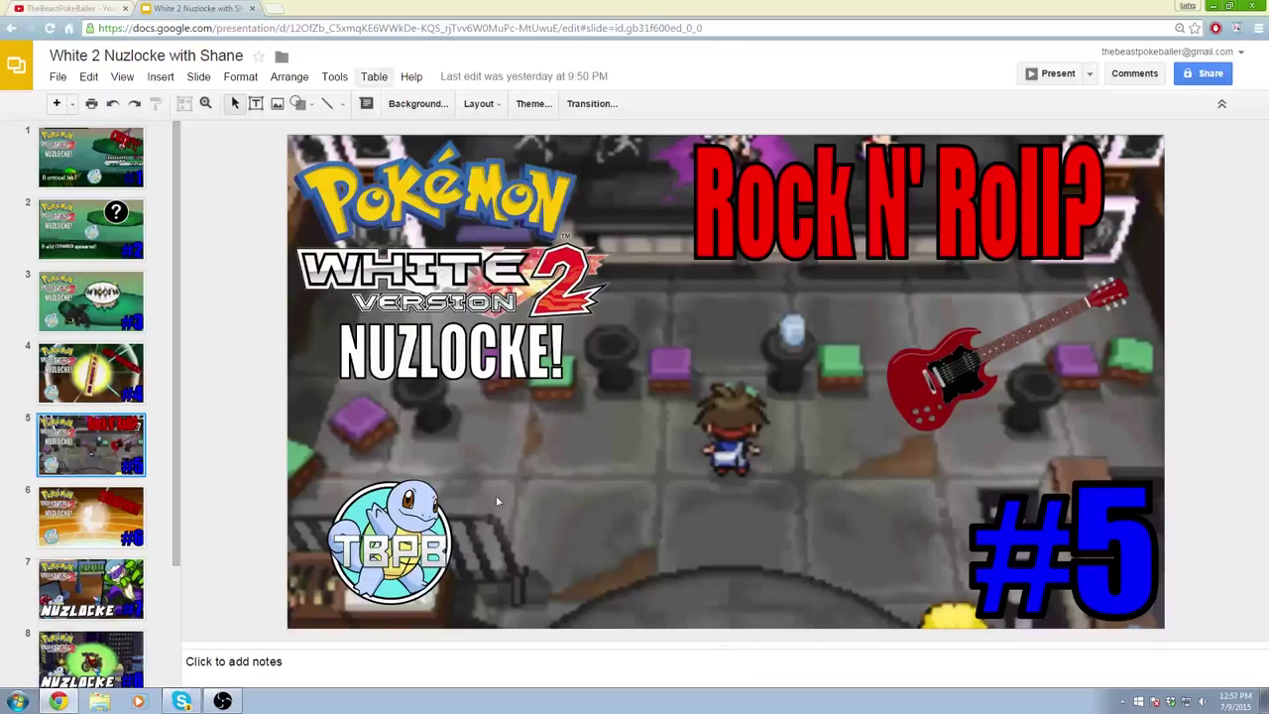
click(99, 511)
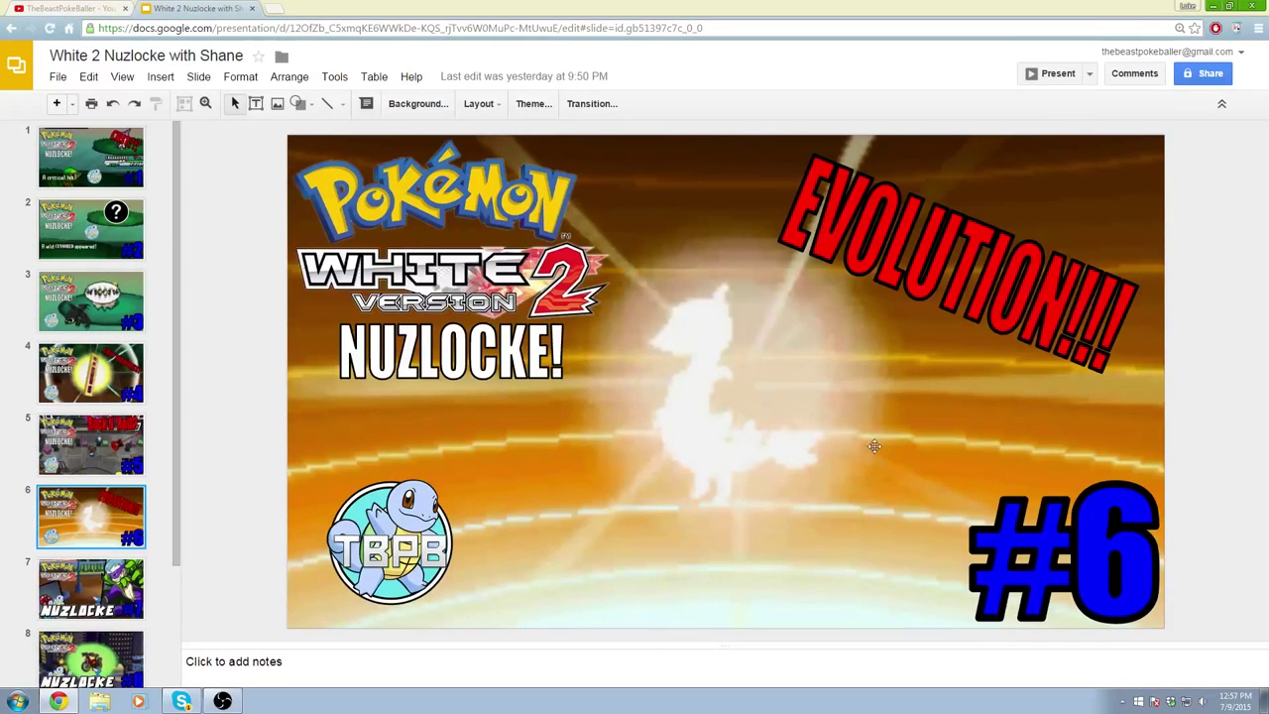
click(85, 7)
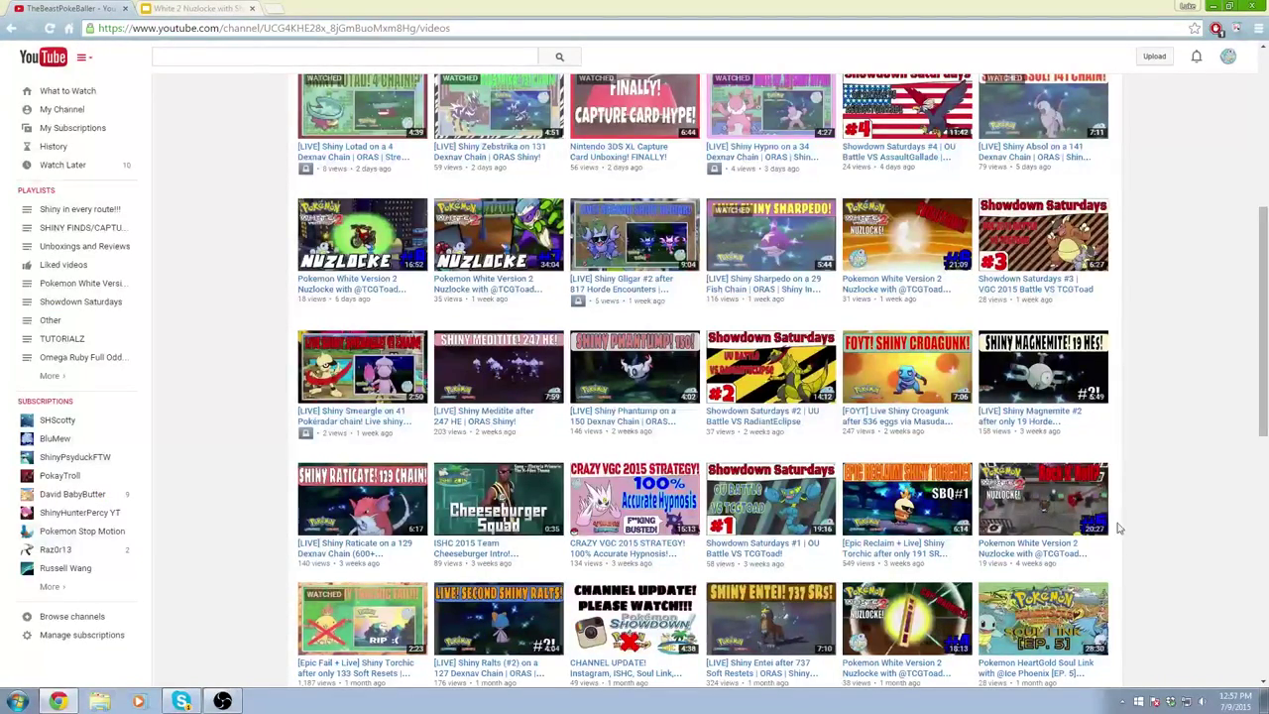
click(202, 8)
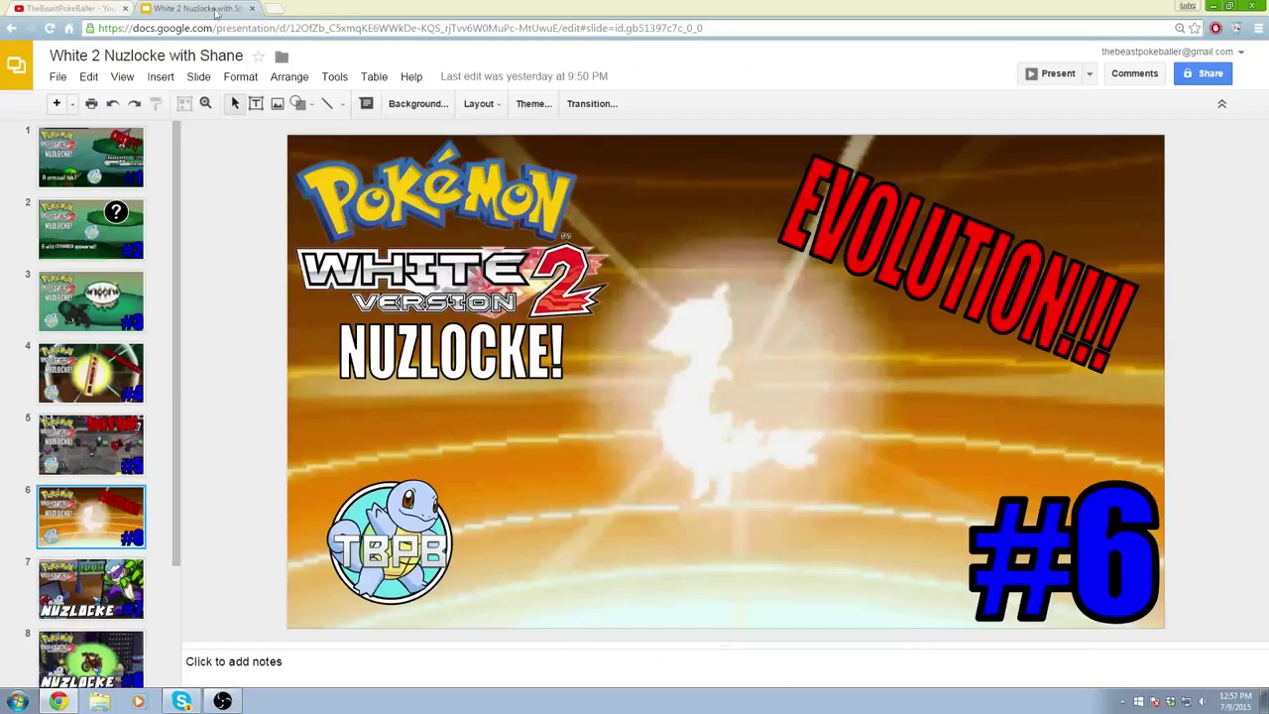
click(8, 30)
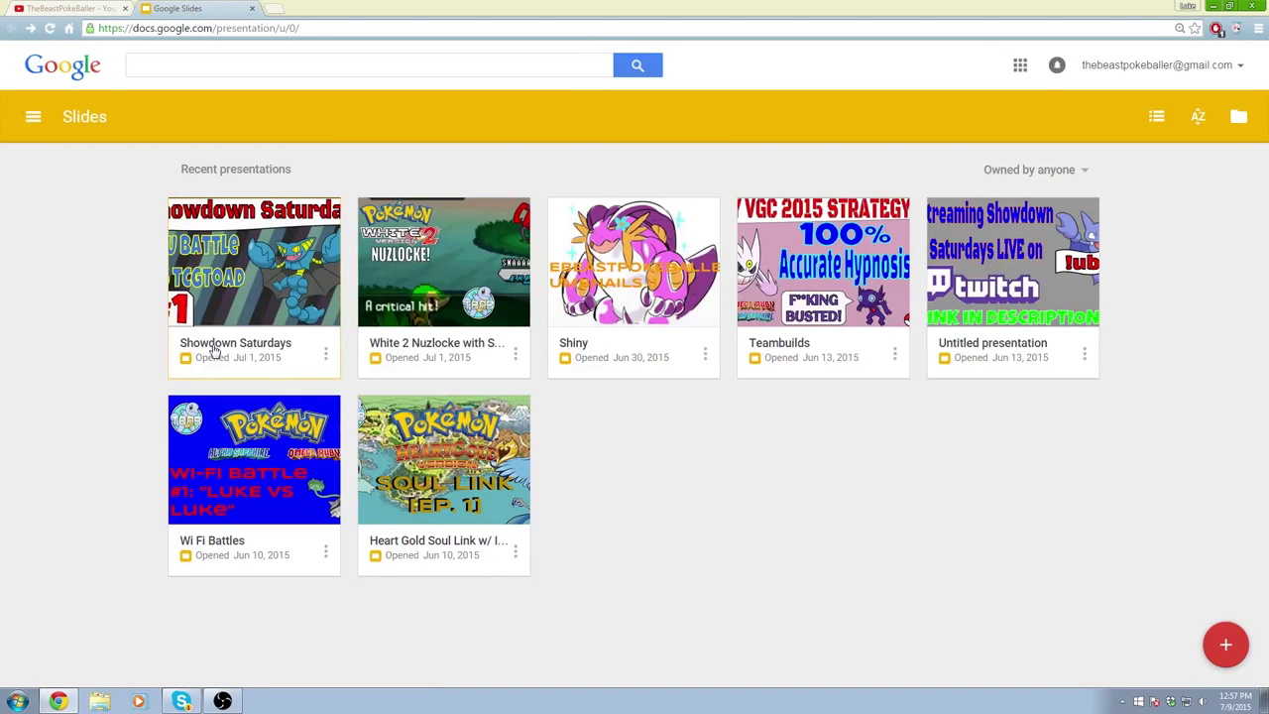
Open the Shiny deck from the Recent presentations list
click(644, 307)
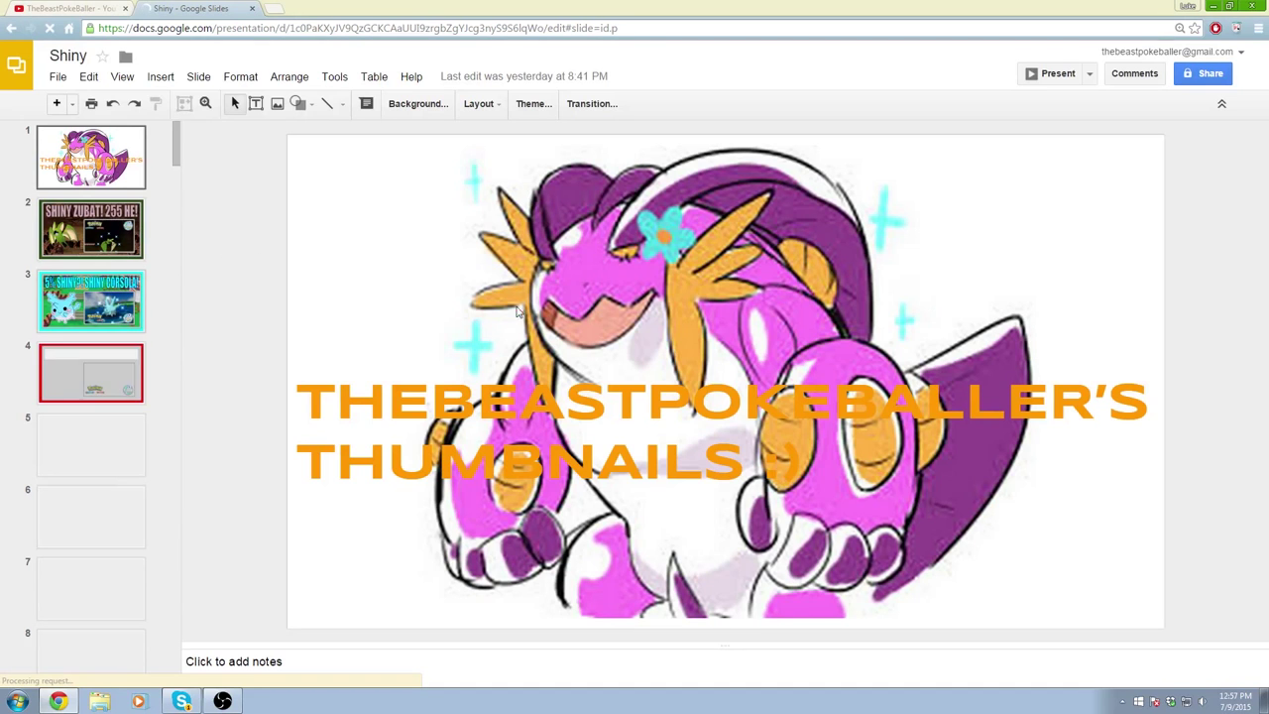
click(90, 236)
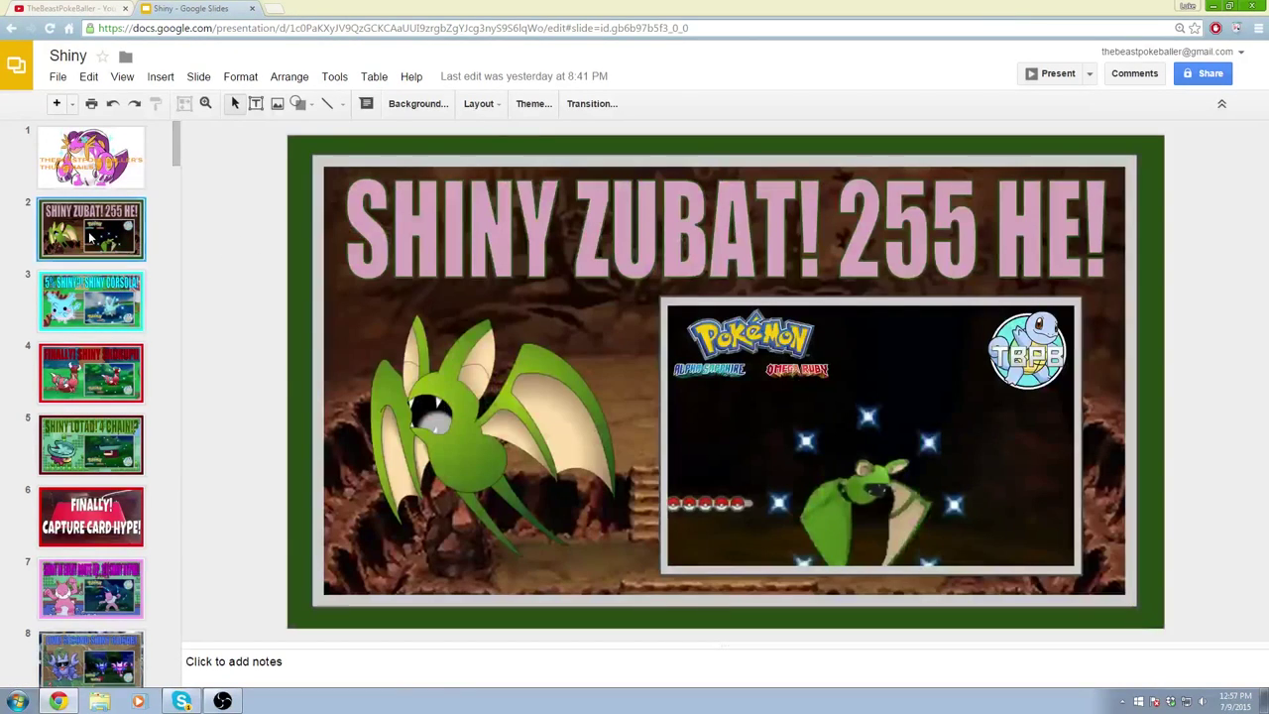
click(121, 313)
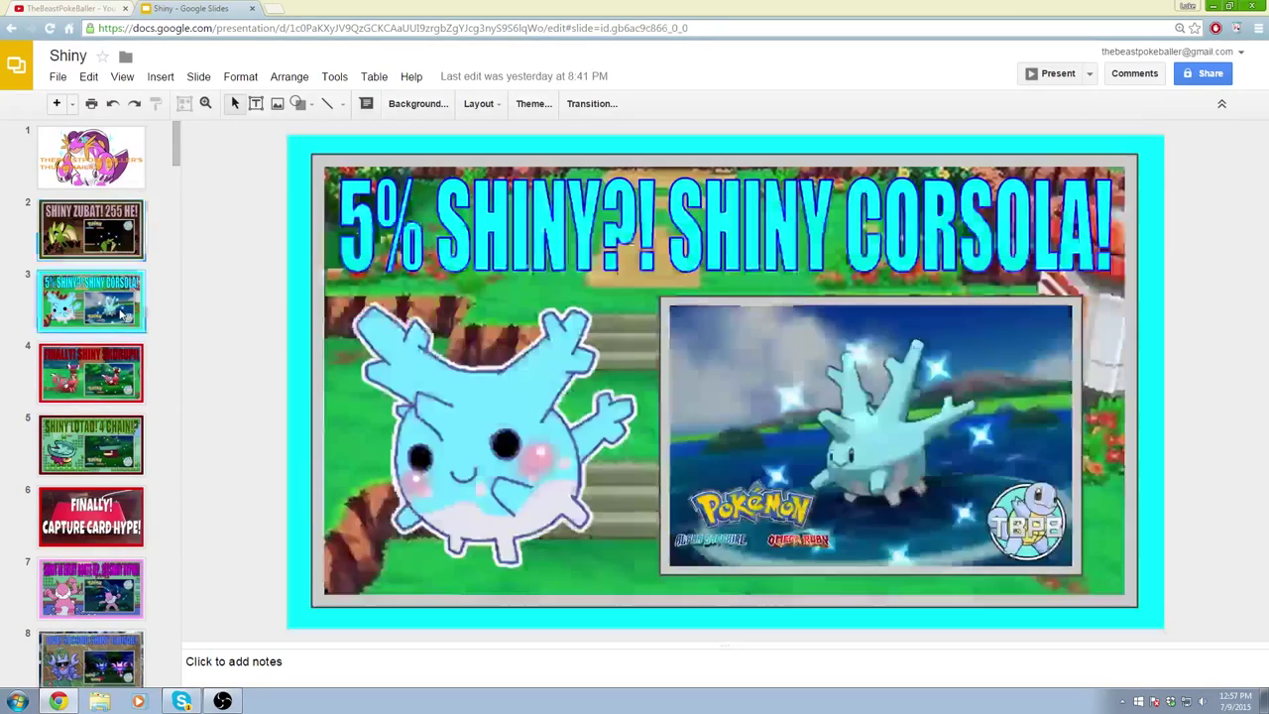
click(109, 393)
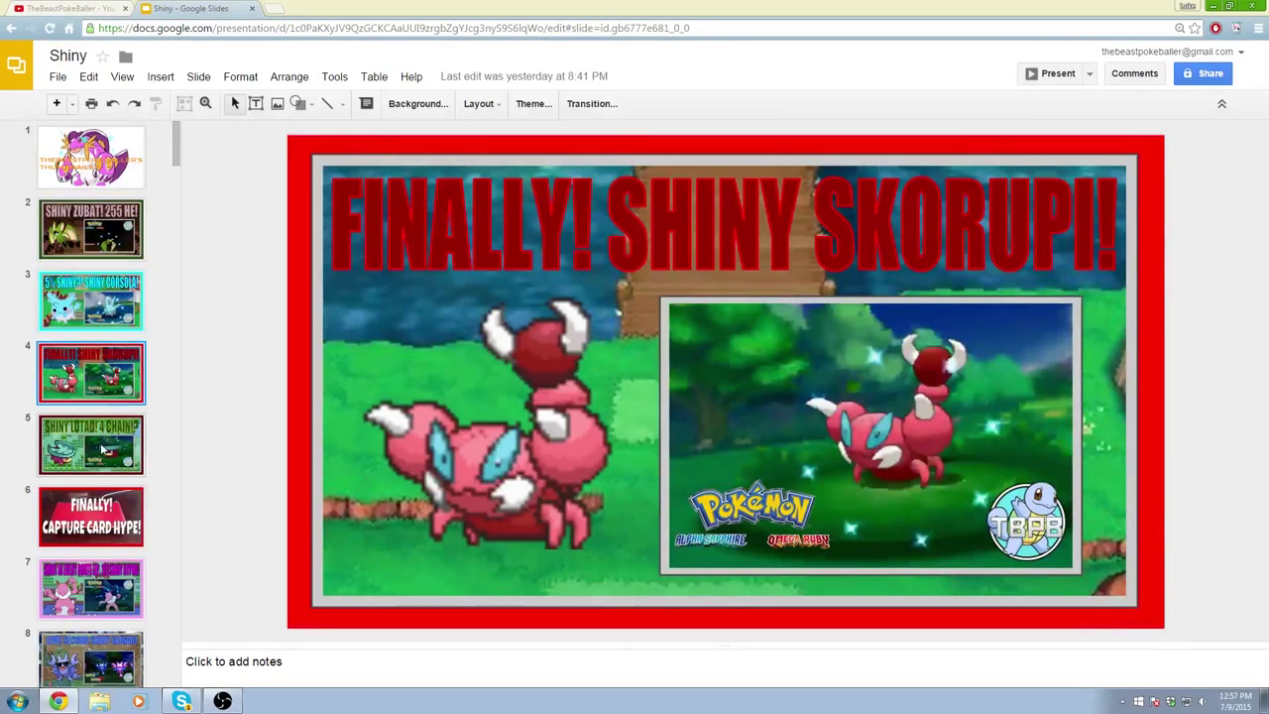
click(96, 466)
click(84, 152)
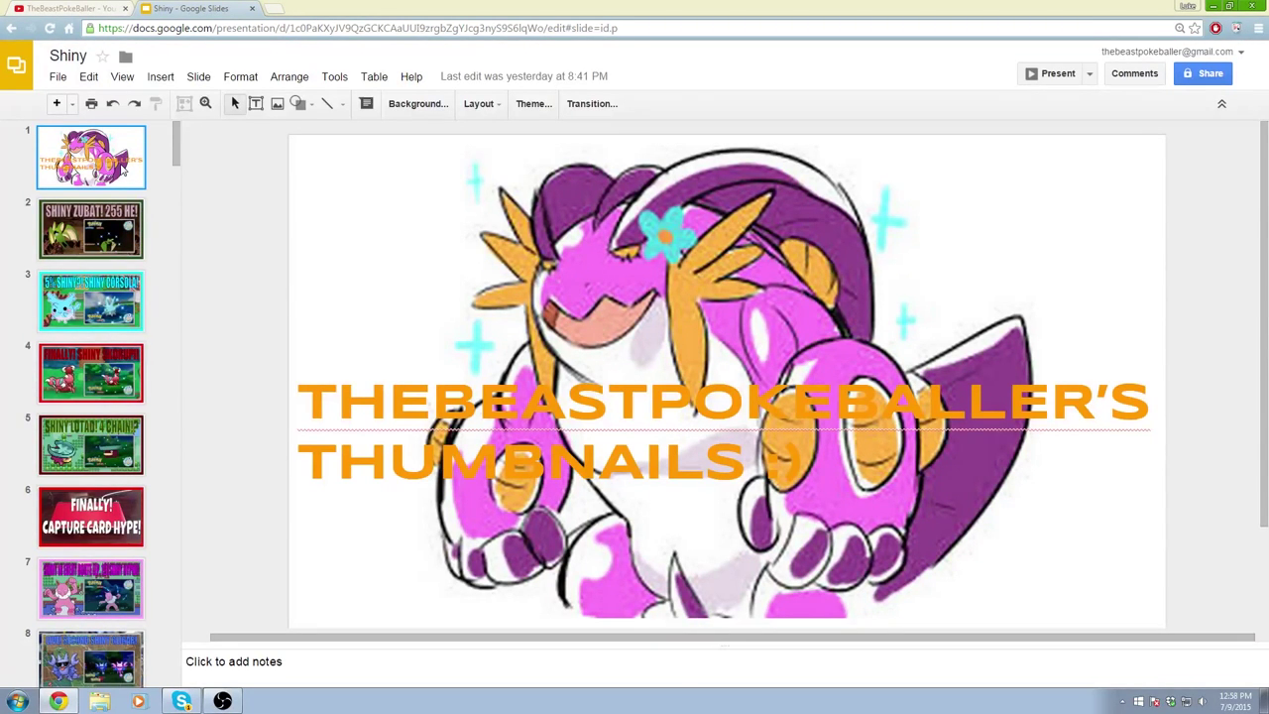
Insert a black slide 2 after the title slide and paste the Shiny Seaking YouTube screenshot onto it
click(57, 104)
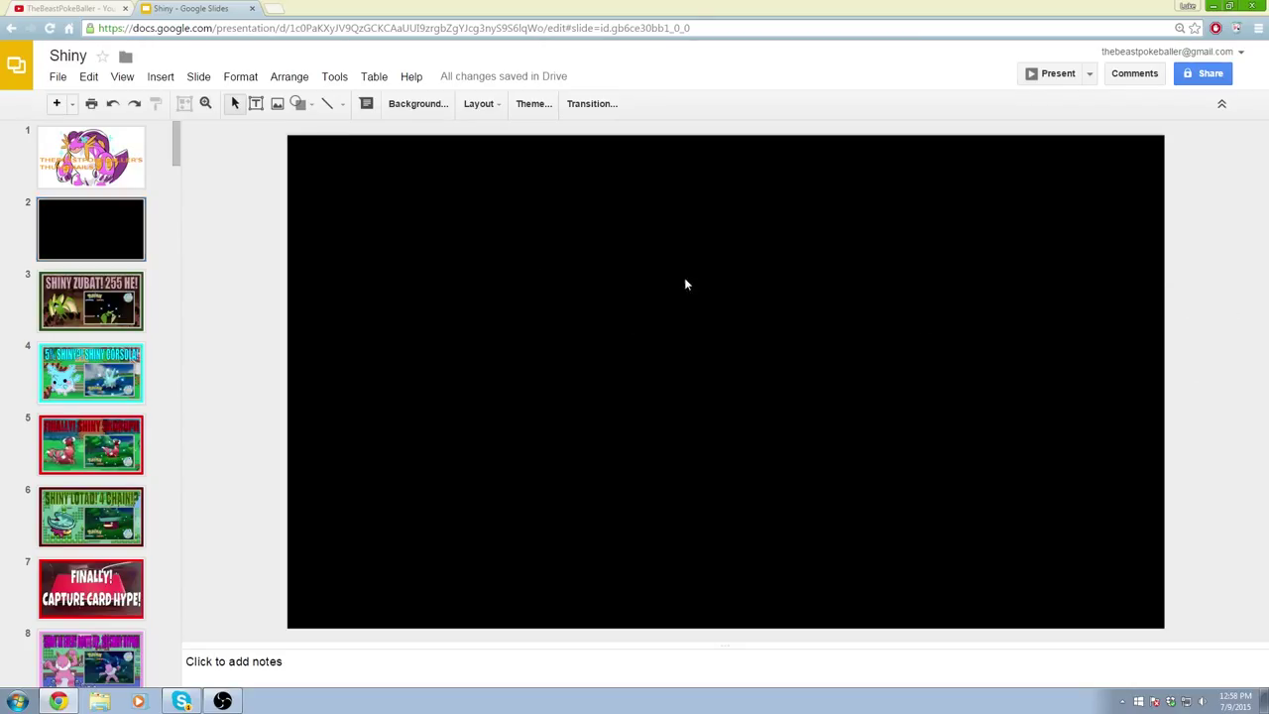
key(Down)
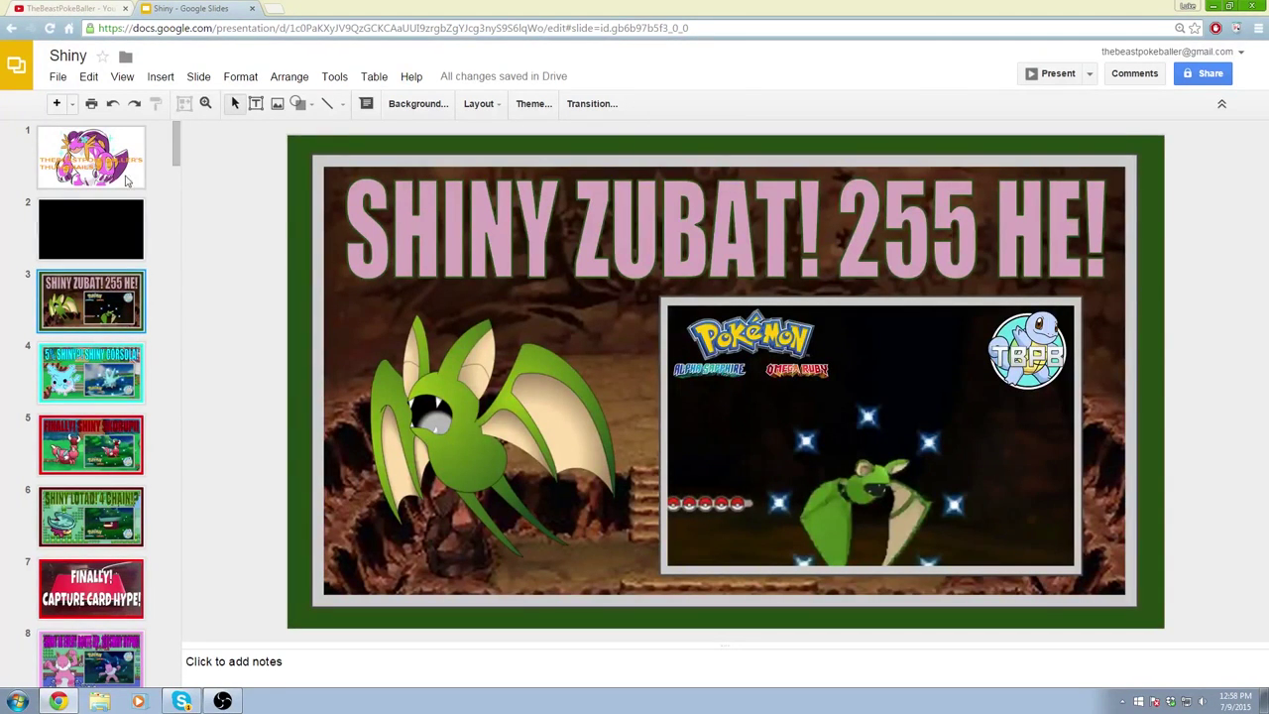
key(Up)
right_click(499, 243)
click(491, 242)
key(ctrl+v)
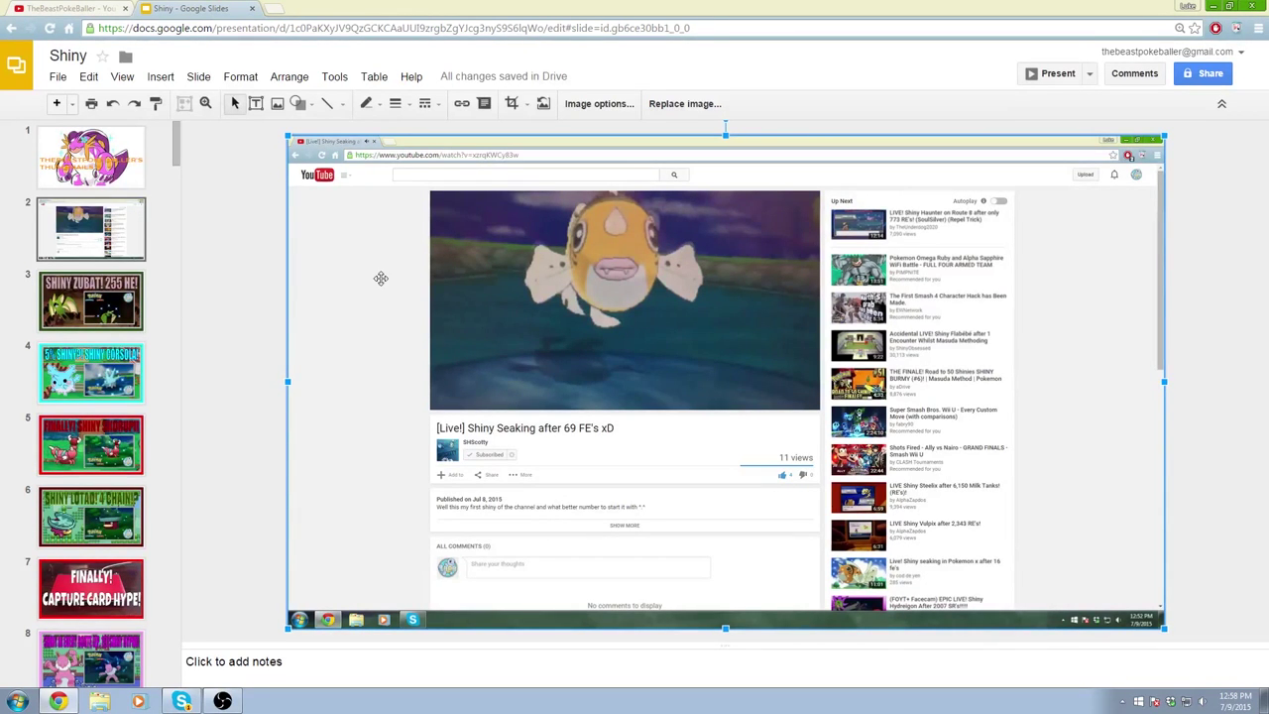
Crop all four edges of the slide 2 screenshot to the Shiny Seaking video frame and move it right
double_click(649, 631)
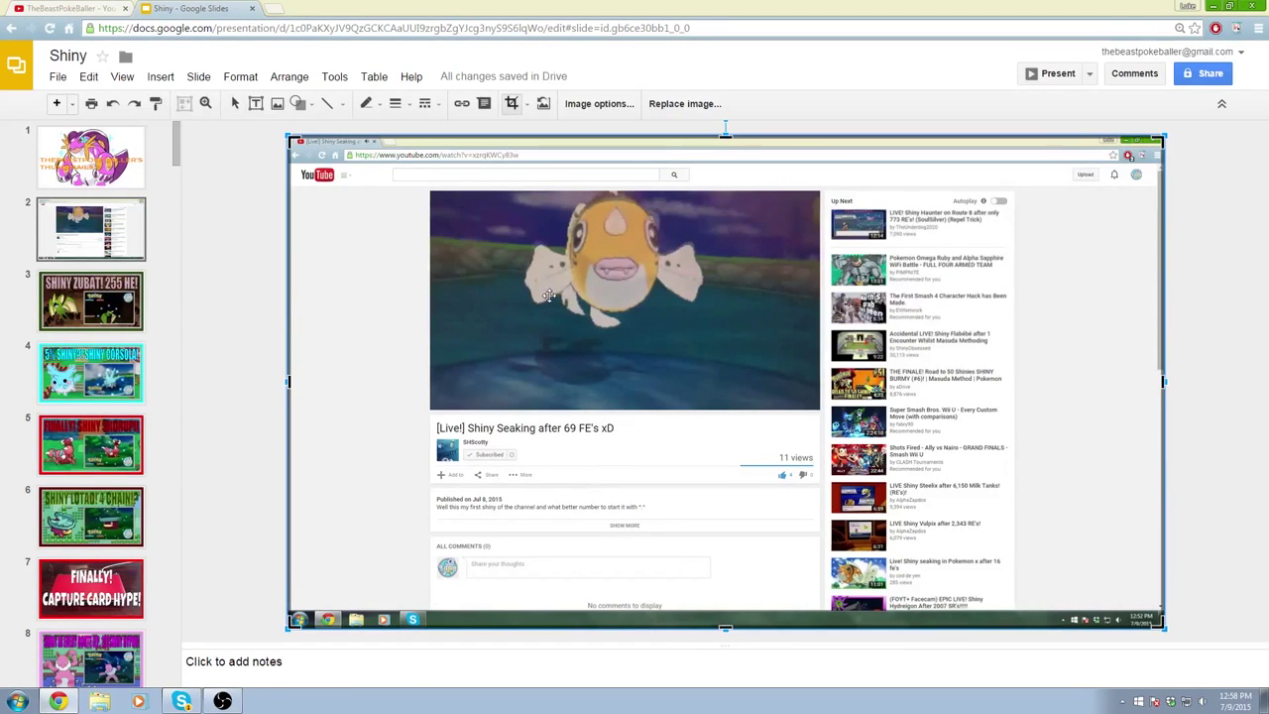
drag(721, 611, 780, 399)
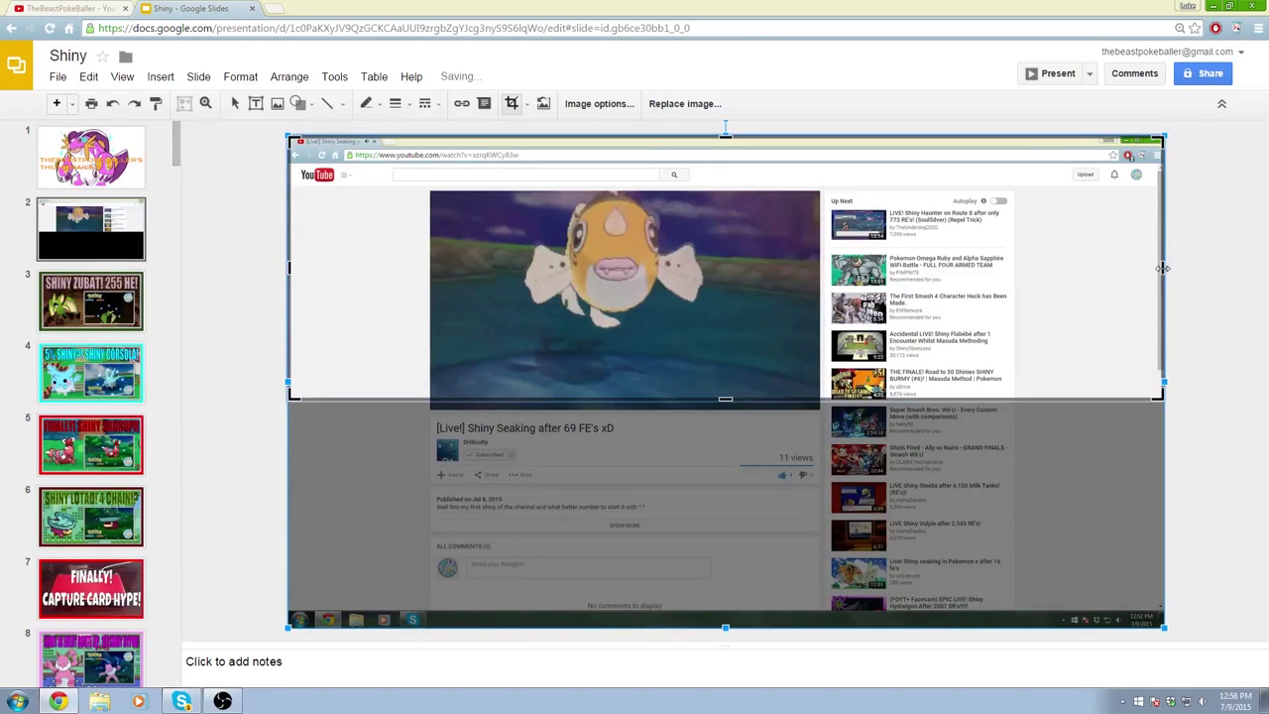
drag(929, 438, 815, 352)
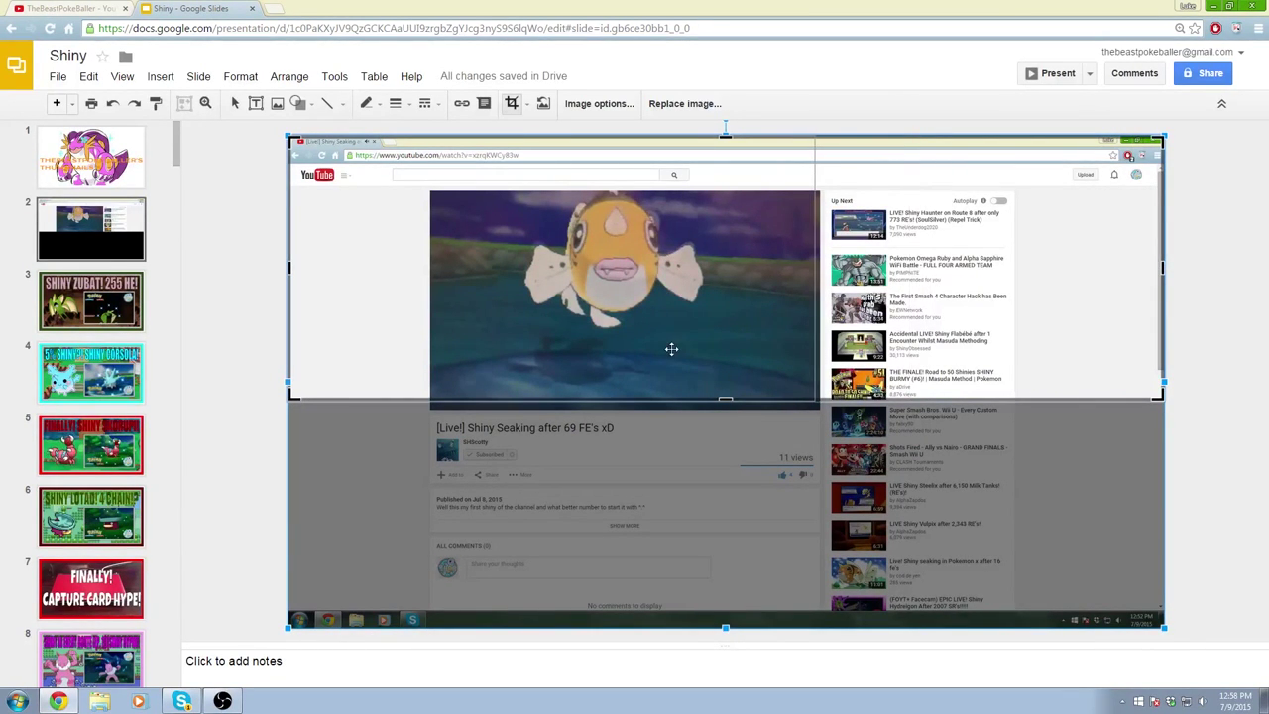
drag(305, 269, 437, 269)
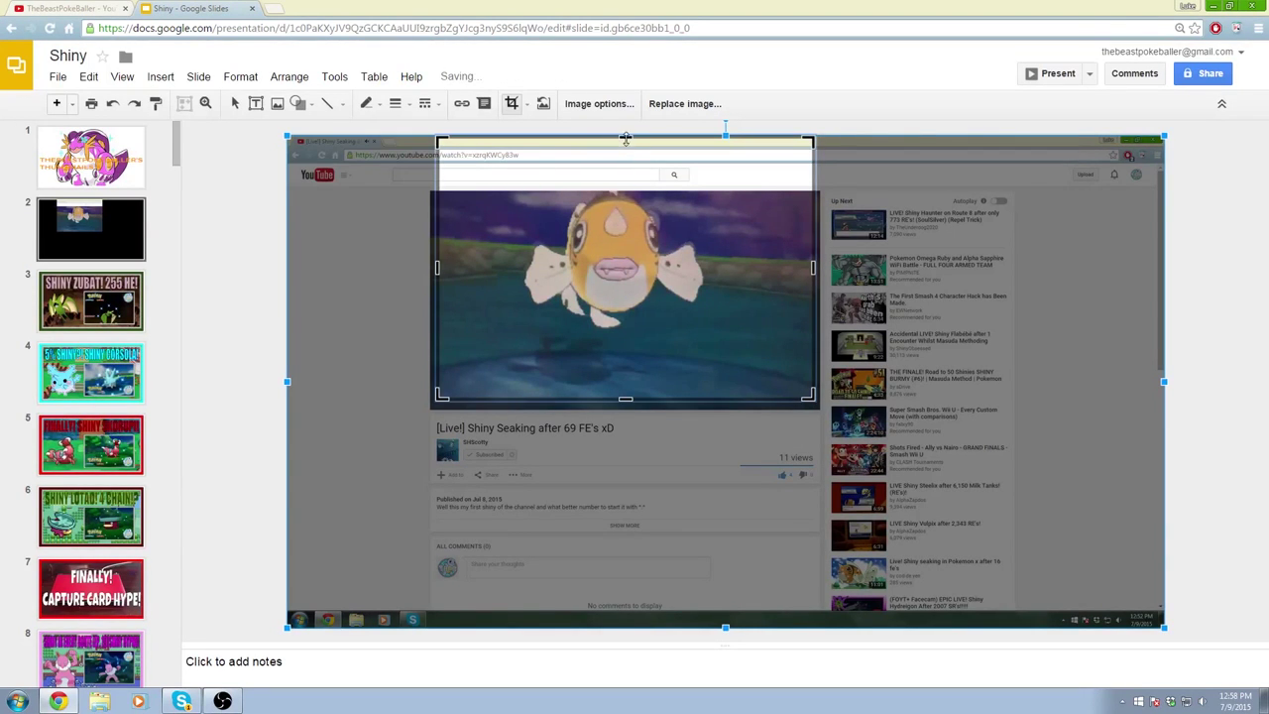
drag(626, 144, 637, 193)
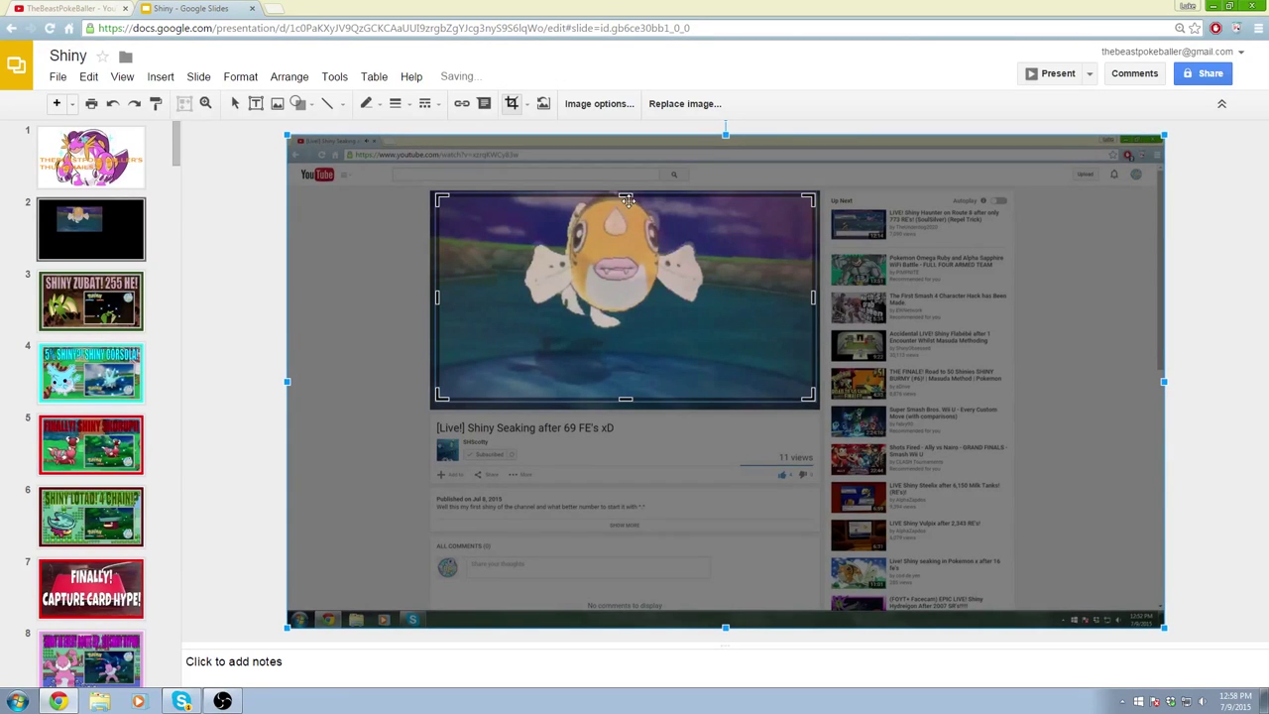
key(Return)
drag(570, 287, 961, 385)
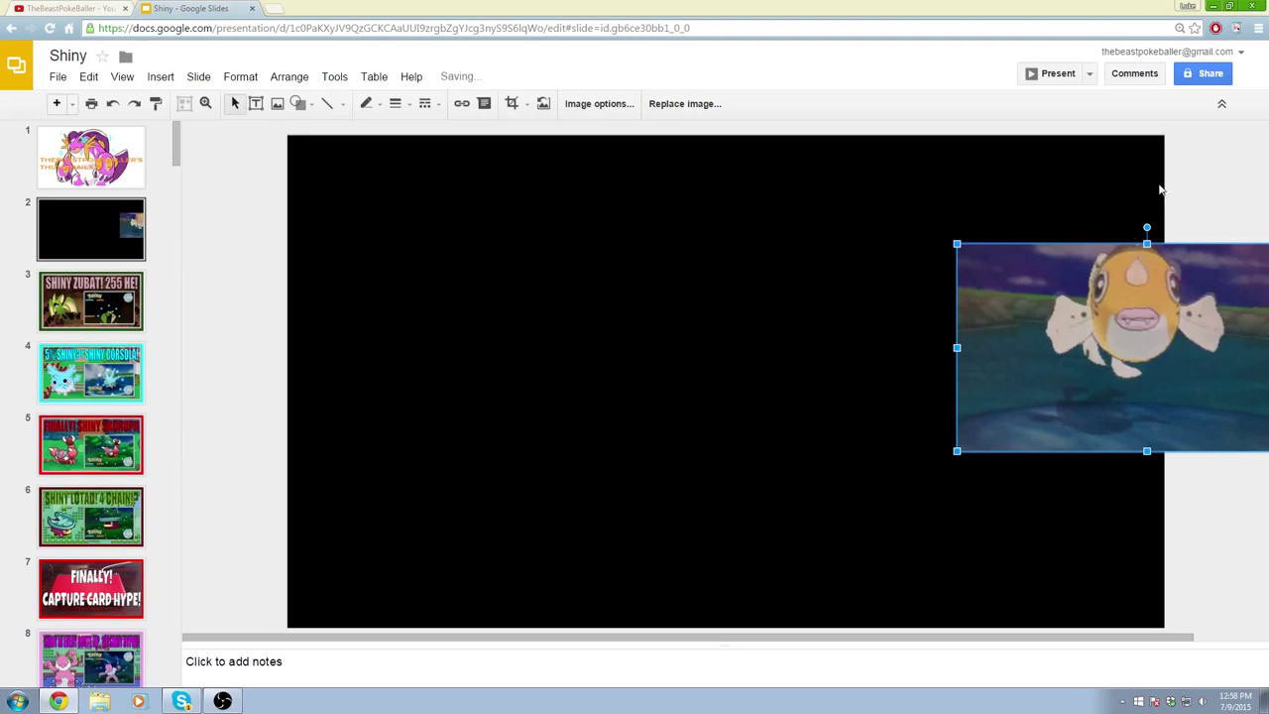